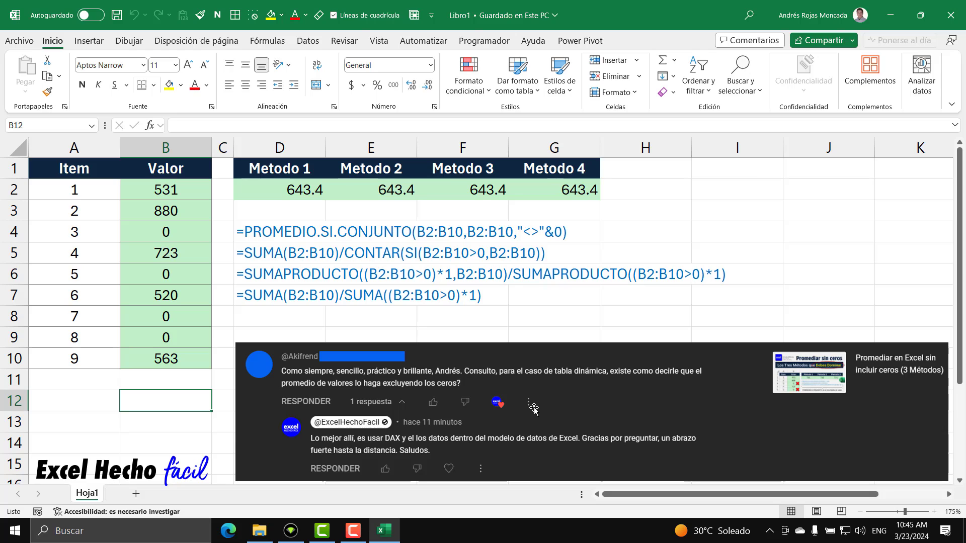
Check in the Excel options whether Microsoft Power Pivot for Excel is enabled among the COM add-ins, and leave the list unchanged
{"action": "left_click", "coordinate": [588, 44]}
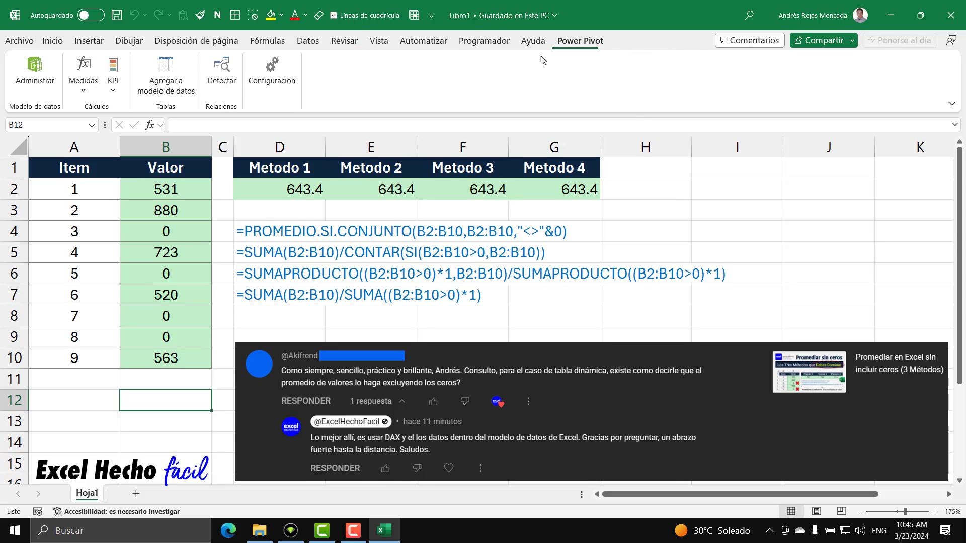
{"action": "left_click", "coordinate": [31, 46]}
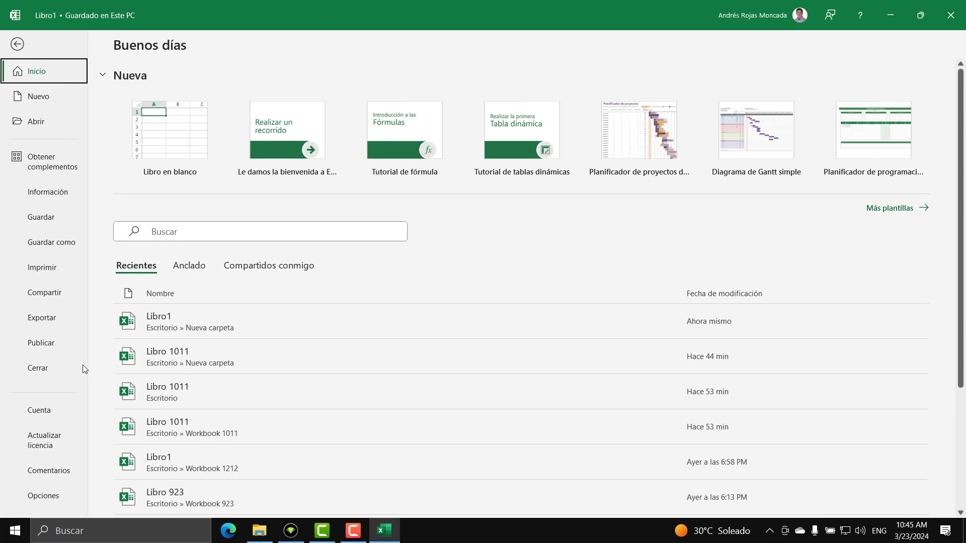
{"action": "left_click", "coordinate": [49, 499]}
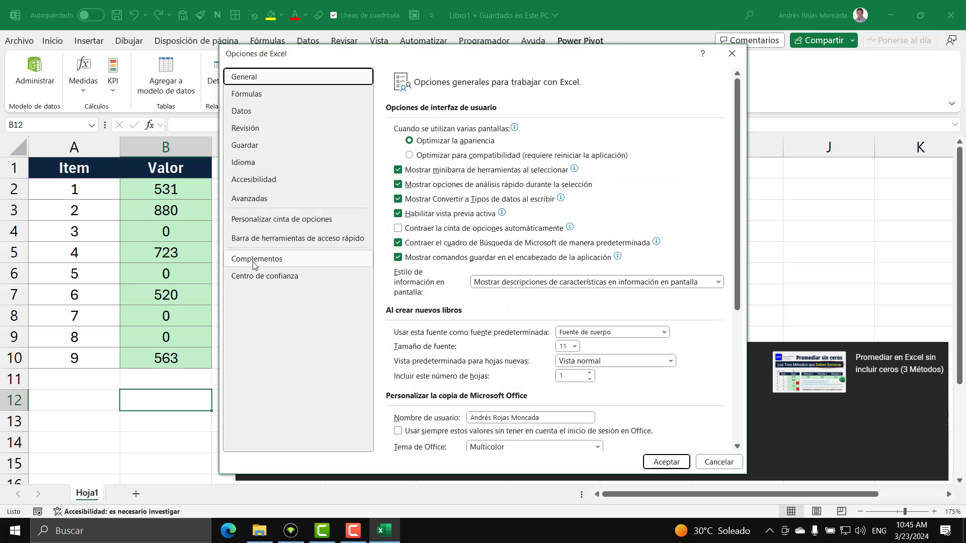
{"action": "left_click", "coordinate": [256, 262]}
{"action": "left_click", "coordinate": [545, 436]}
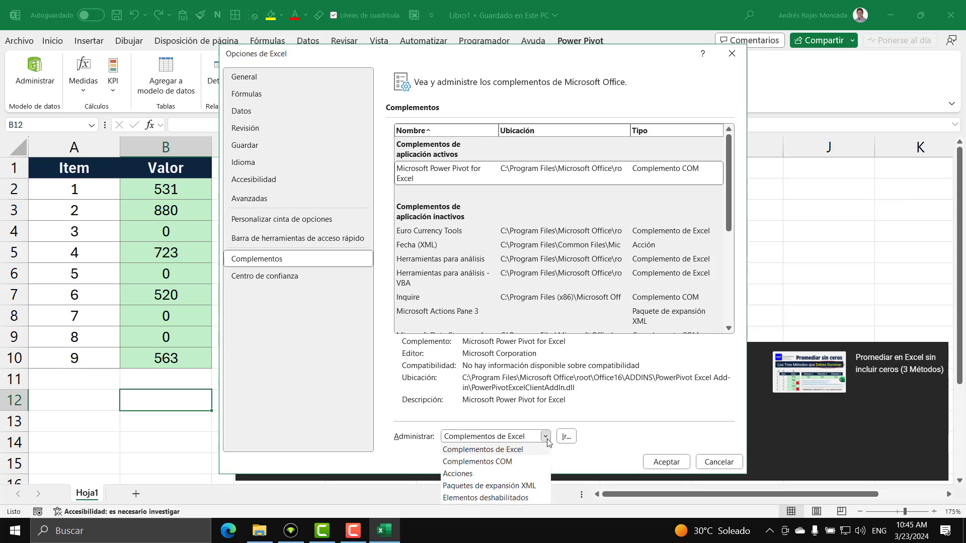
{"action": "left_click", "coordinate": [526, 460]}
{"action": "left_click", "coordinate": [566, 436]}
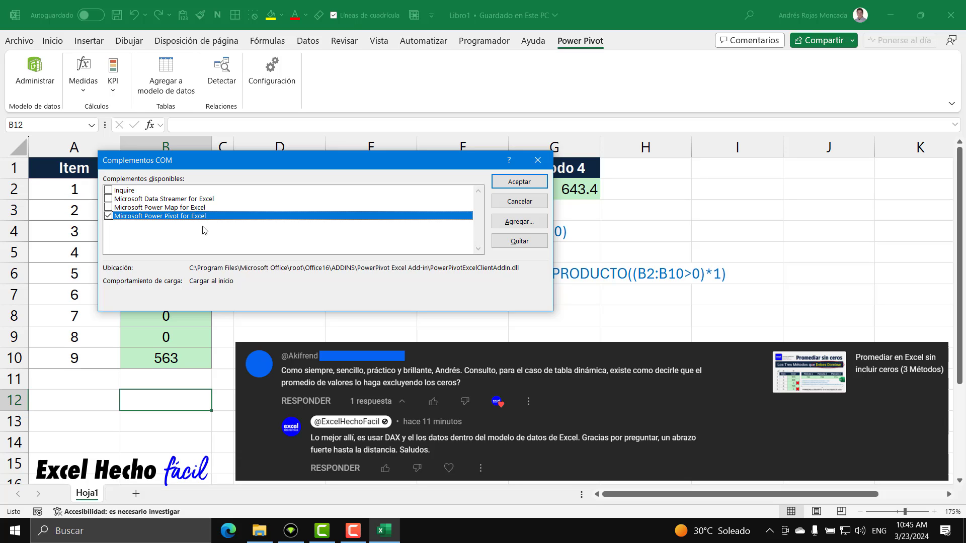
{"action": "left_click", "coordinate": [538, 160]}
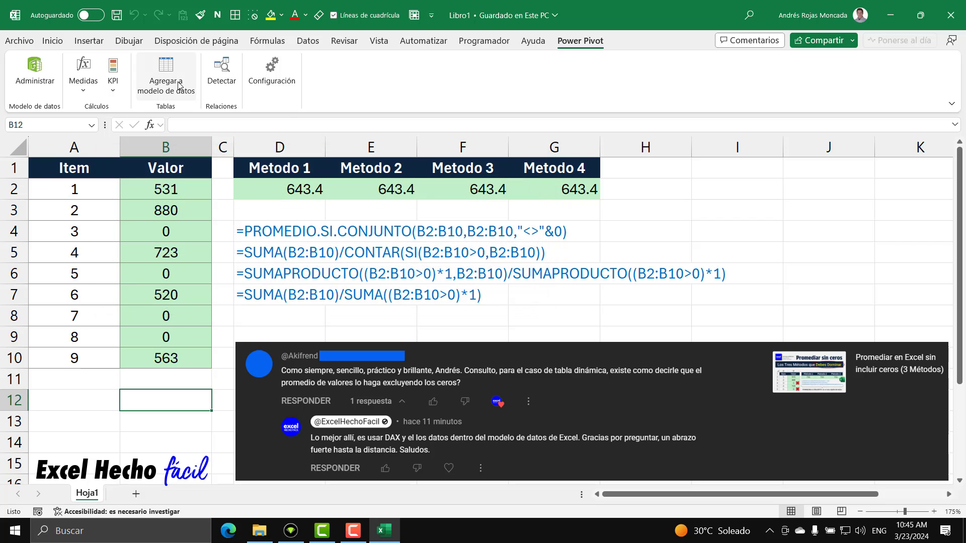
Calculate the plain average of the Valor column in cell B12 with =PROMEDIO(B2:B10)
{"action": "left_click_drag", "start_coordinate": [68, 171], "coordinate": [166, 359]}
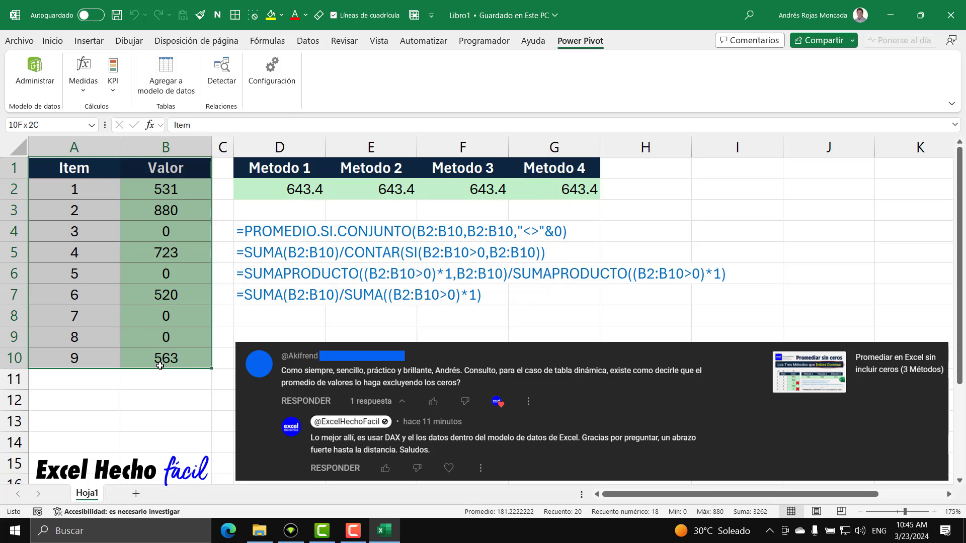
{"action": "left_click_drag", "start_coordinate": [166, 189], "coordinate": [166, 360]}
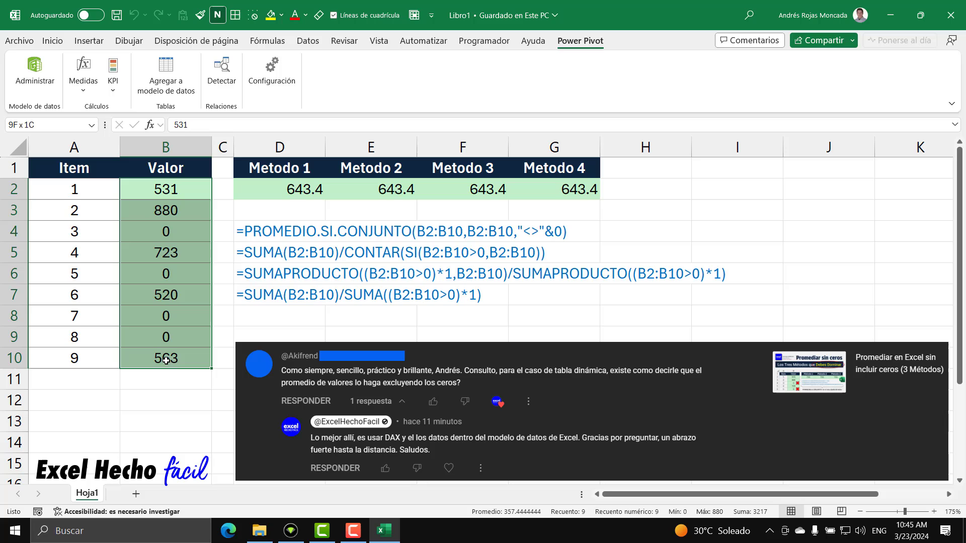
{"action": "left_click", "coordinate": [168, 401]}
{"action": "type", "text": "="}
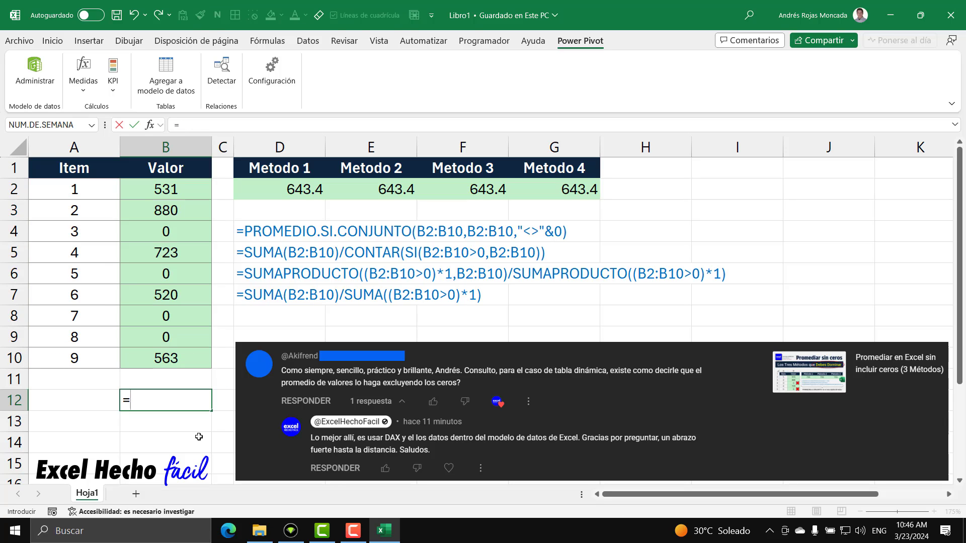
{"action": "type", "text": "prom"}
{"action": "key", "text": "Tab"}
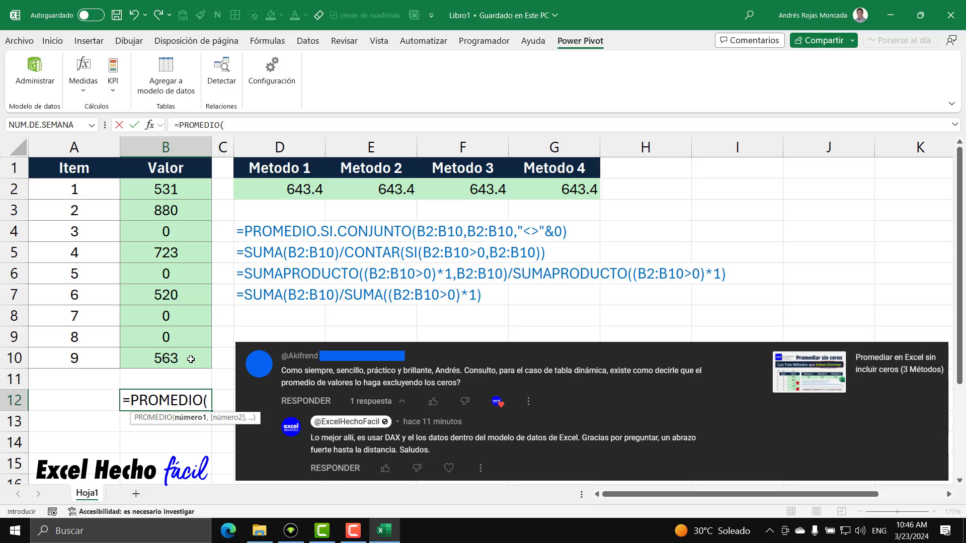
{"action": "left_click_drag", "start_coordinate": [190, 359], "coordinate": [189, 198]}
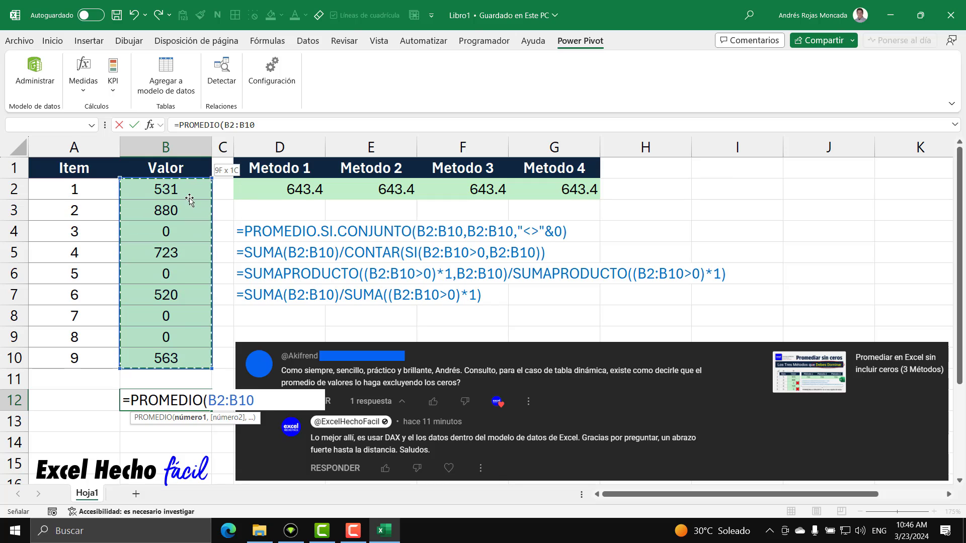
{"action": "key", "text": "Return"}
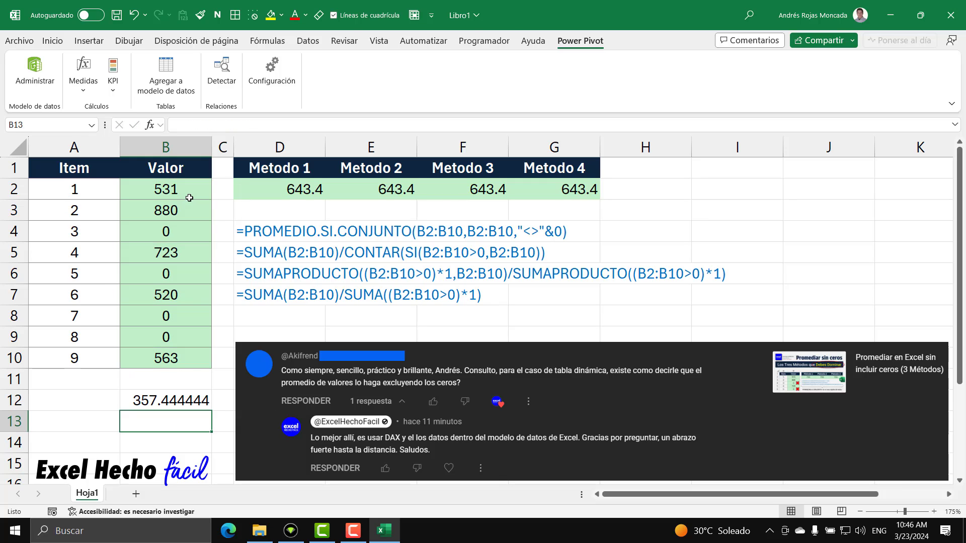
Examine the average formula in B12 and the zero entries within the Valor range B2:B10
{"action": "left_click", "coordinate": [188, 402]}
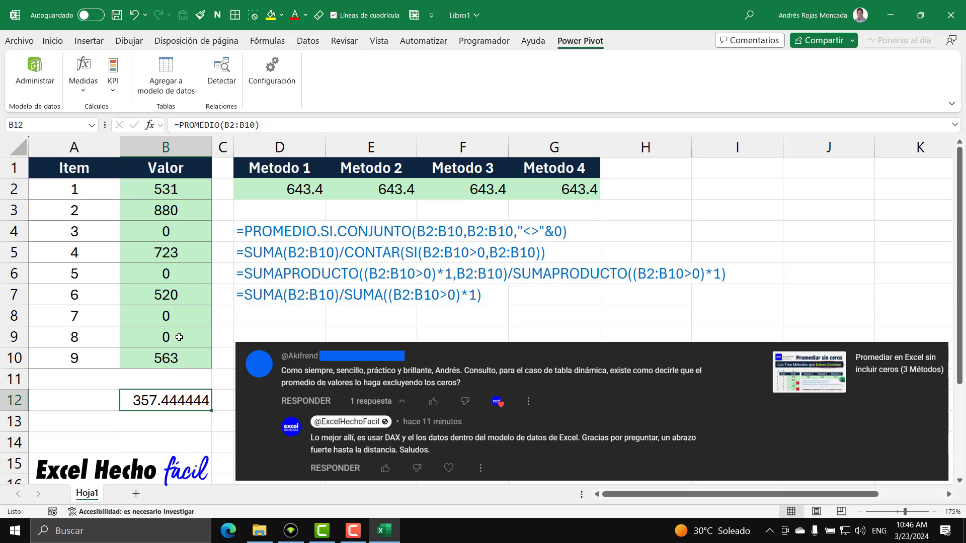
{"action": "left_click_drag", "start_coordinate": [158, 189], "coordinate": [167, 357]}
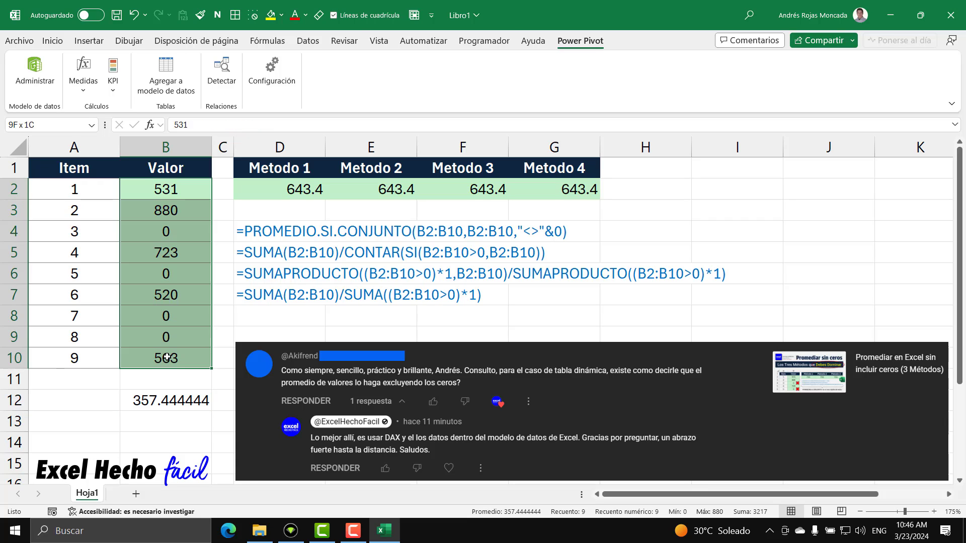
{"action": "left_click", "coordinate": [193, 336]}
{"action": "left_click", "coordinate": [192, 316]}
{"action": "left_click", "coordinate": [191, 274]}
{"action": "left_click", "coordinate": [191, 233]}
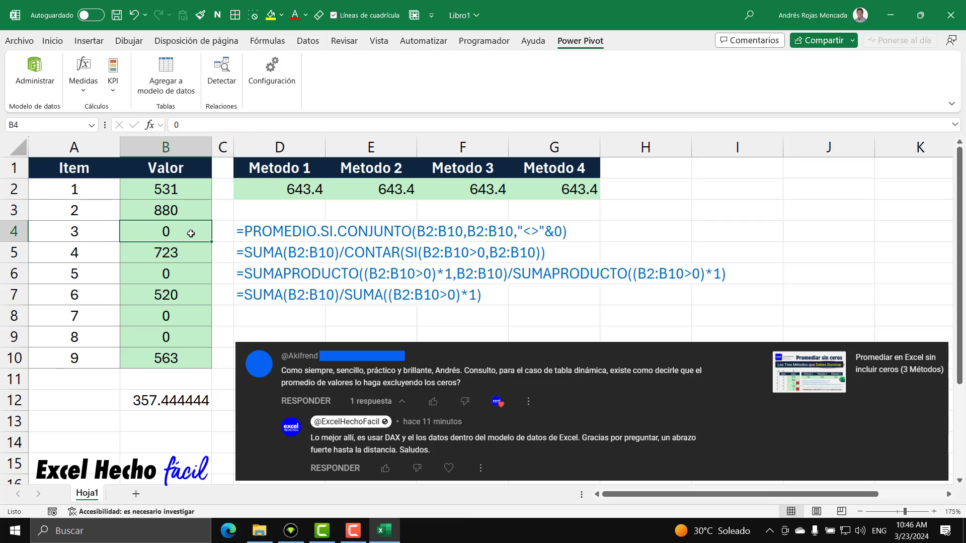
{"action": "left_click_drag", "start_coordinate": [189, 191], "coordinate": [188, 356]}
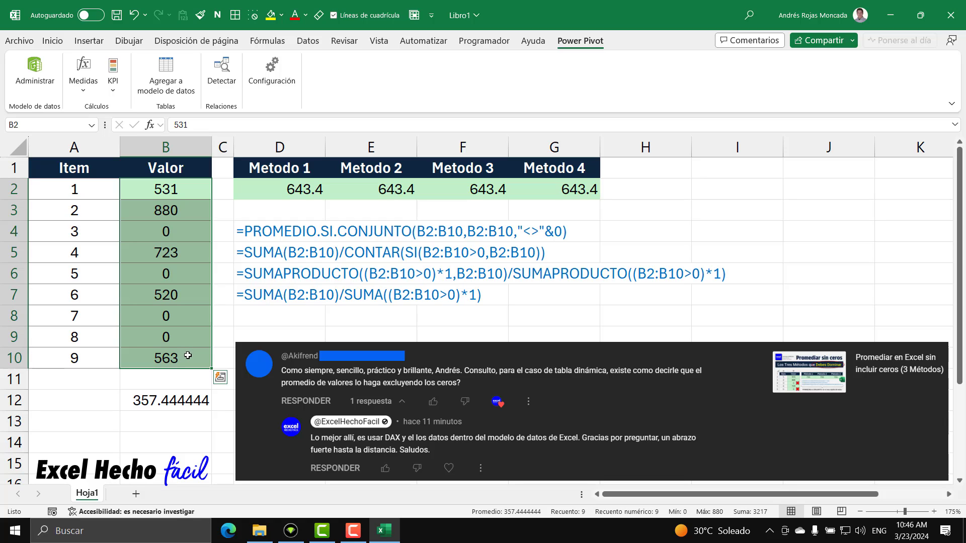
{"action": "left_click", "coordinate": [186, 401]}
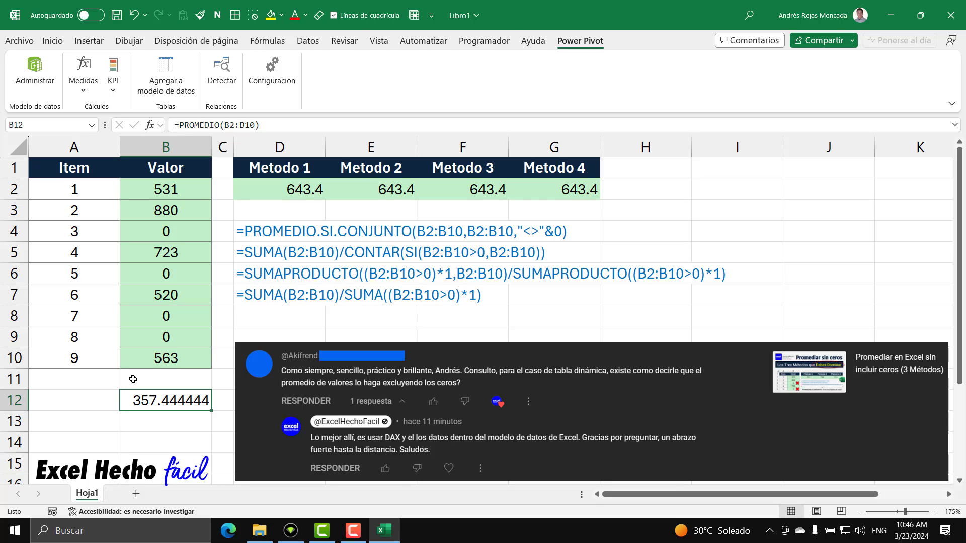
Shrink the comment screenshot to about half its size, keeping its lower-right corner in place
{"action": "left_click", "coordinate": [253, 381]}
{"action": "left_click_drag", "start_coordinate": [236, 344], "coordinate": [707, 442]}
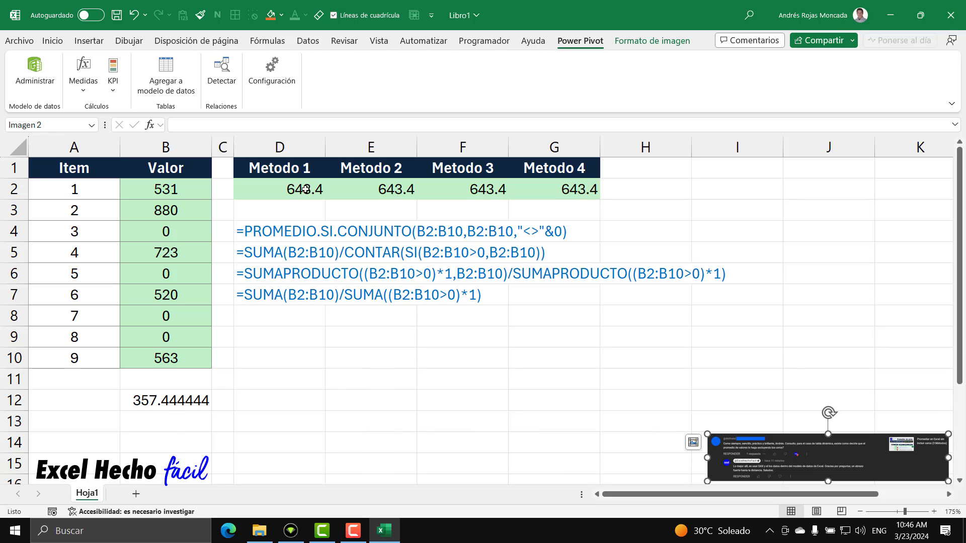
Review the four zero-excluding average formulas in D4:D7, their results in D2:G2 and the zero cells in the Valor column
{"action": "left_click_drag", "start_coordinate": [294, 222], "coordinate": [289, 293]}
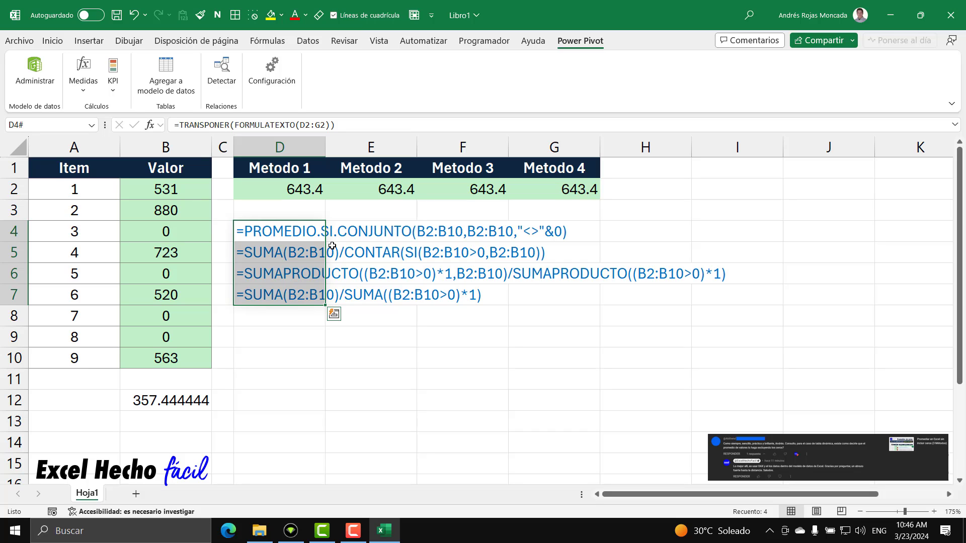
{"action": "left_click_drag", "start_coordinate": [285, 232], "coordinate": [285, 296]}
{"action": "left_click_drag", "start_coordinate": [277, 191], "coordinate": [556, 192]}
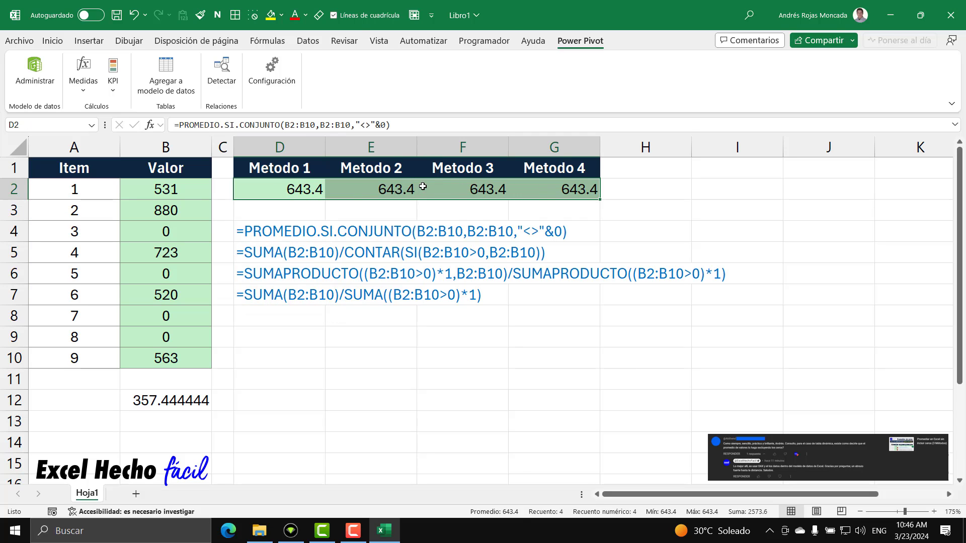
{"action": "left_click", "coordinate": [205, 237]}
{"action": "left_click", "coordinate": [198, 279]}
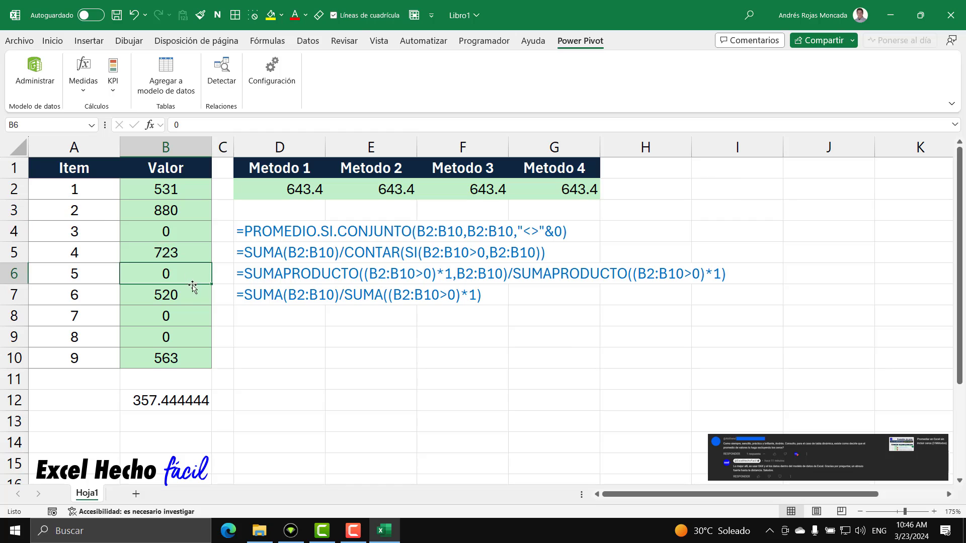
{"action": "left_click", "coordinate": [187, 315]}
{"action": "left_click", "coordinate": [185, 345]}
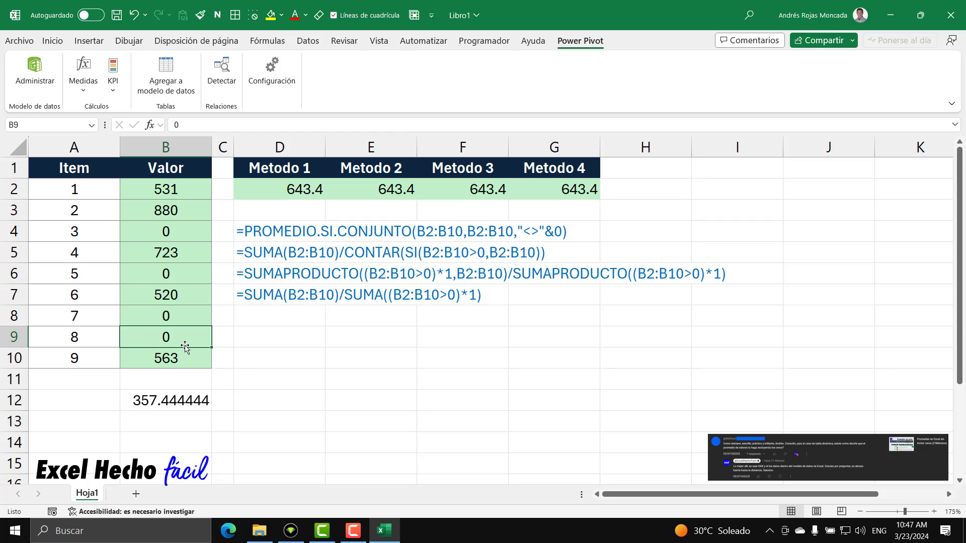
{"action": "left_click_drag", "start_coordinate": [263, 231], "coordinate": [260, 285]}
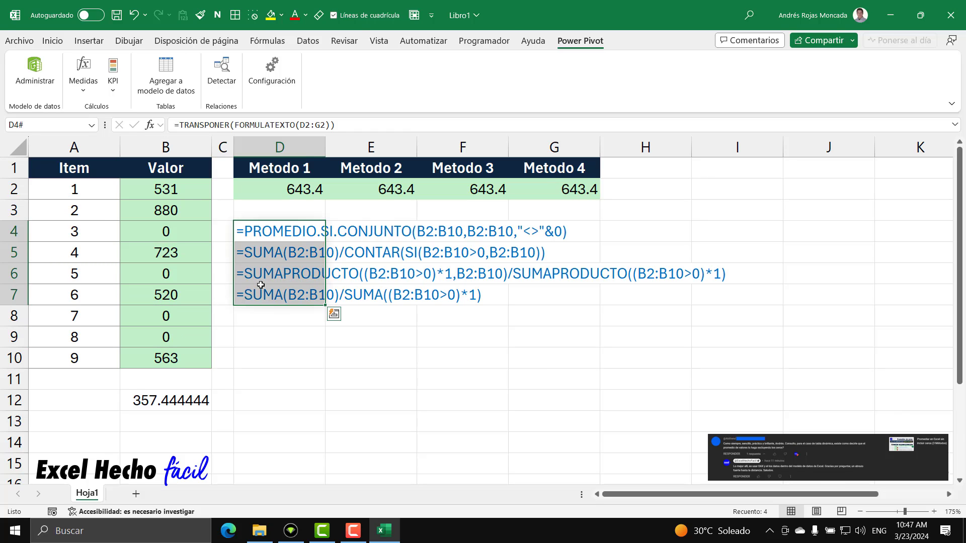
Clear the average formula from cell B12
{"action": "left_click", "coordinate": [172, 403]}
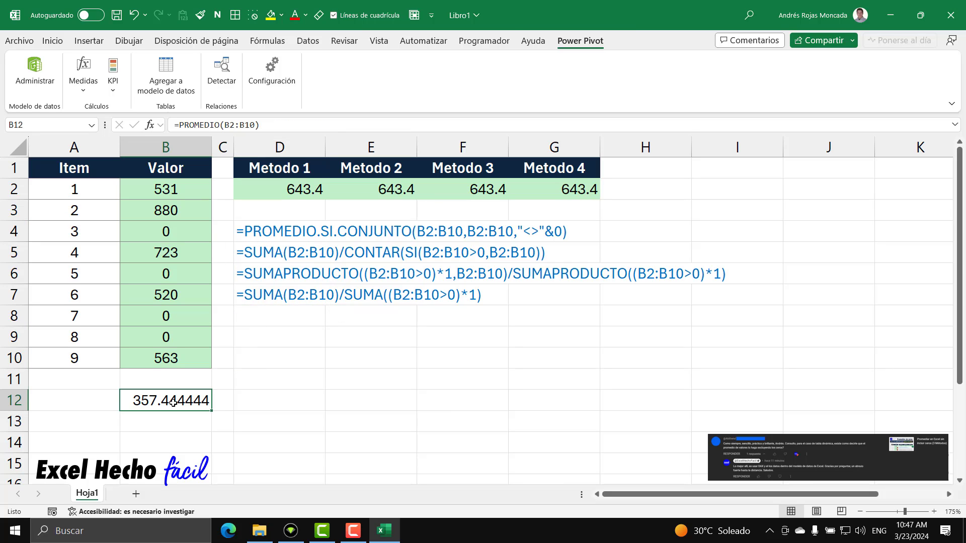
{"action": "key", "text": "Delete"}
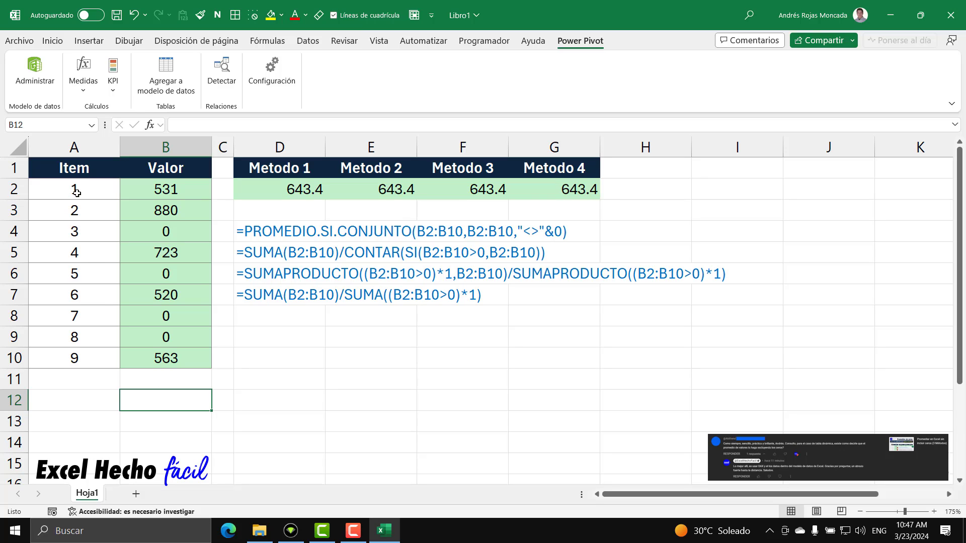
Convert the range A1:B10 into a table with headers and name it Datos
{"action": "left_click_drag", "start_coordinate": [75, 169], "coordinate": [189, 358]}
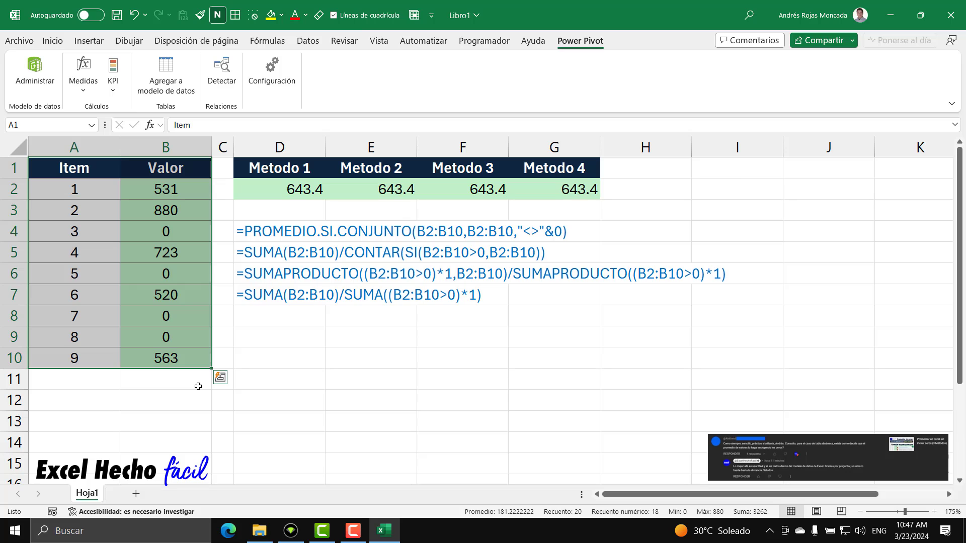
{"action": "key", "text": "ctrl+t"}
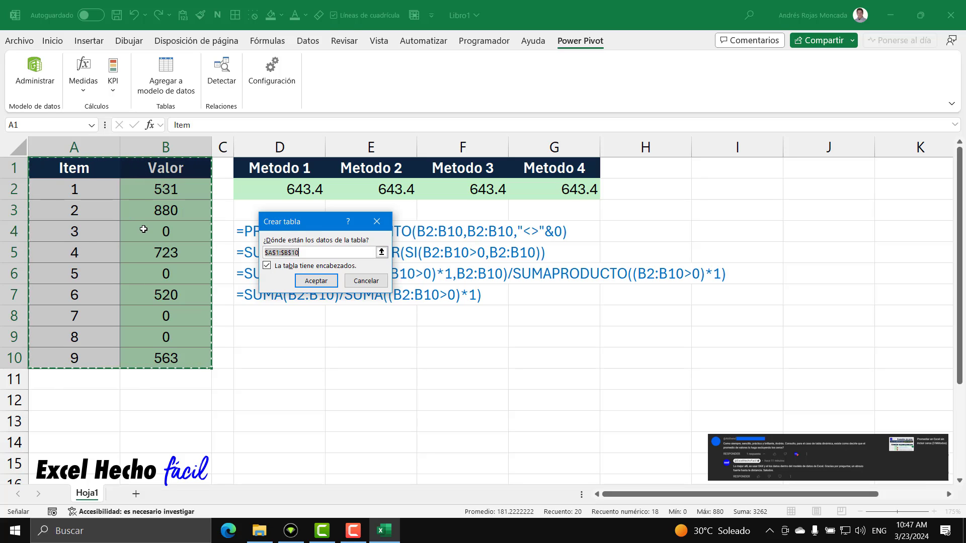
{"action": "left_click", "coordinate": [311, 283]}
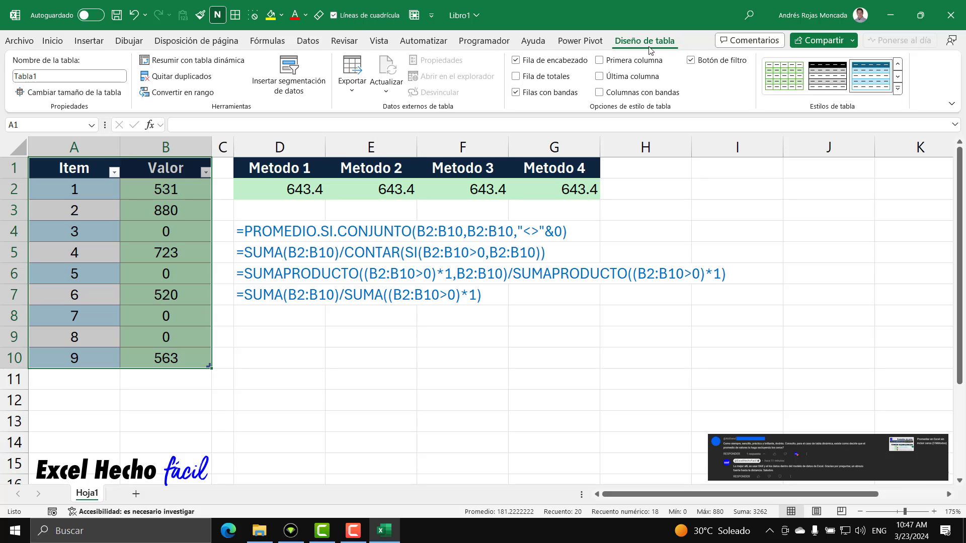
{"action": "left_click", "coordinate": [58, 76]}
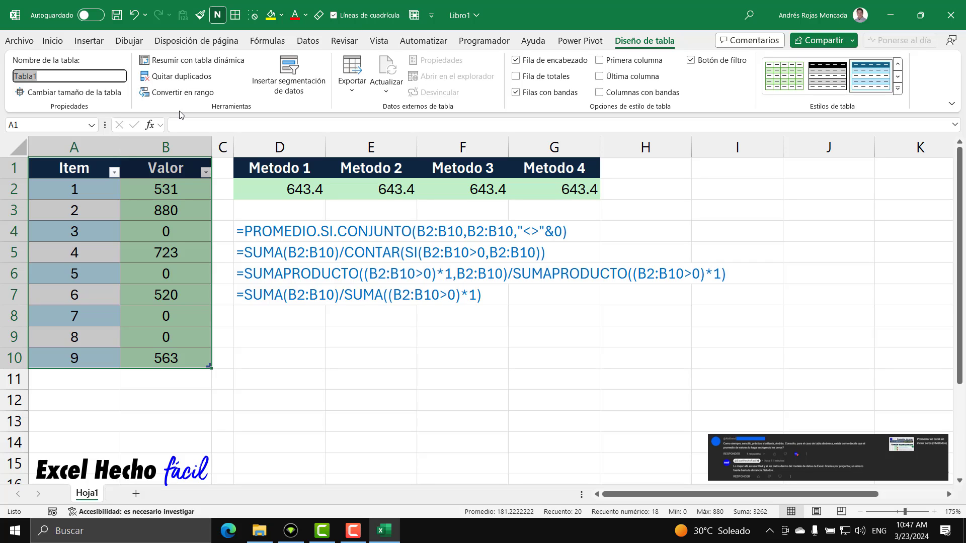
{"action": "type", "text": "Datos"}
{"action": "key", "text": "Return"}
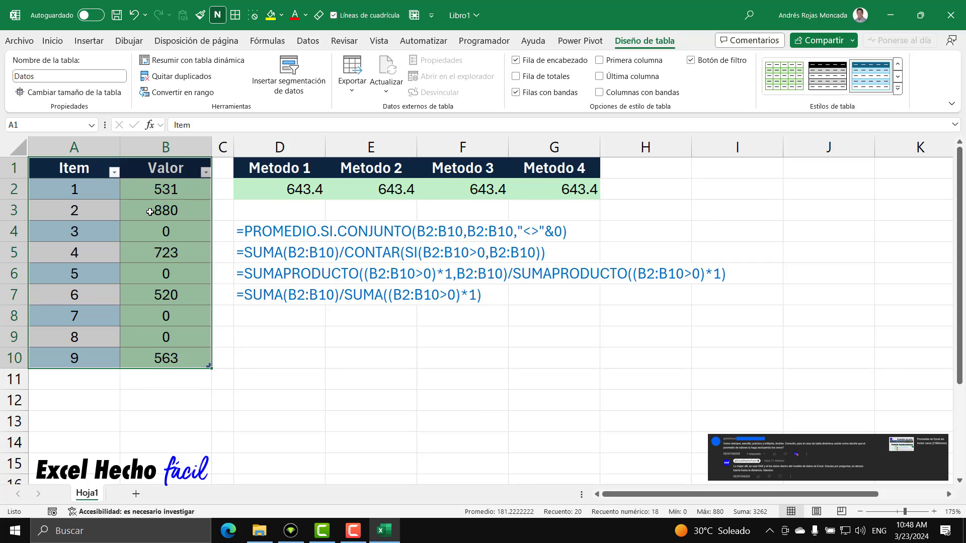
Add the Datos table with its Item and Valor columns to the Power Pivot data model
{"action": "left_click", "coordinate": [86, 169]}
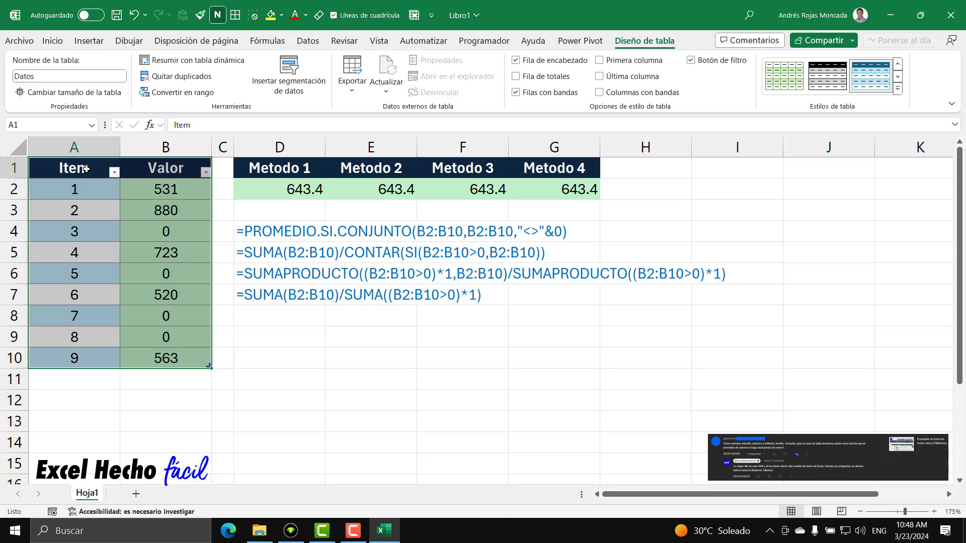
{"action": "left_click", "coordinate": [158, 170]}
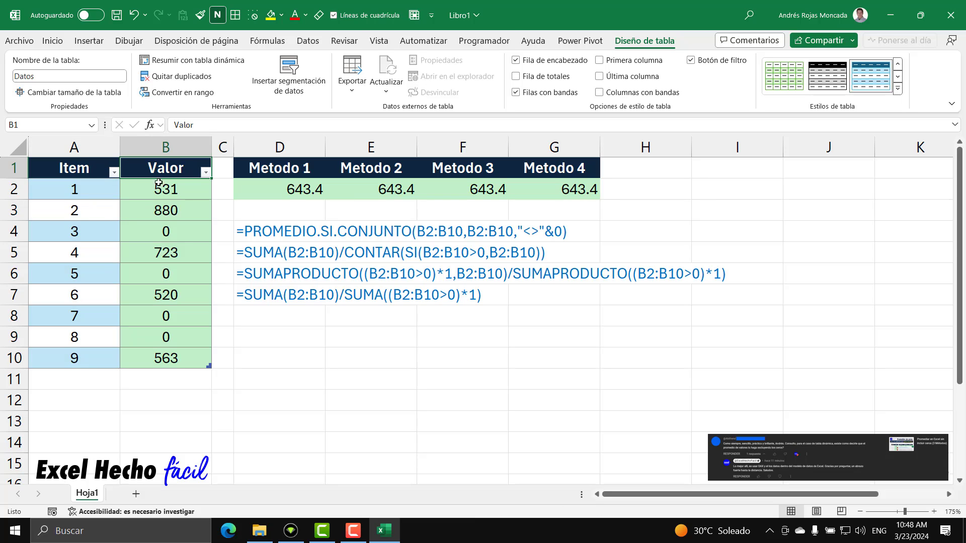
{"action": "left_click", "coordinate": [158, 187]}
{"action": "left_click", "coordinate": [160, 211]}
{"action": "left_click", "coordinate": [161, 232]}
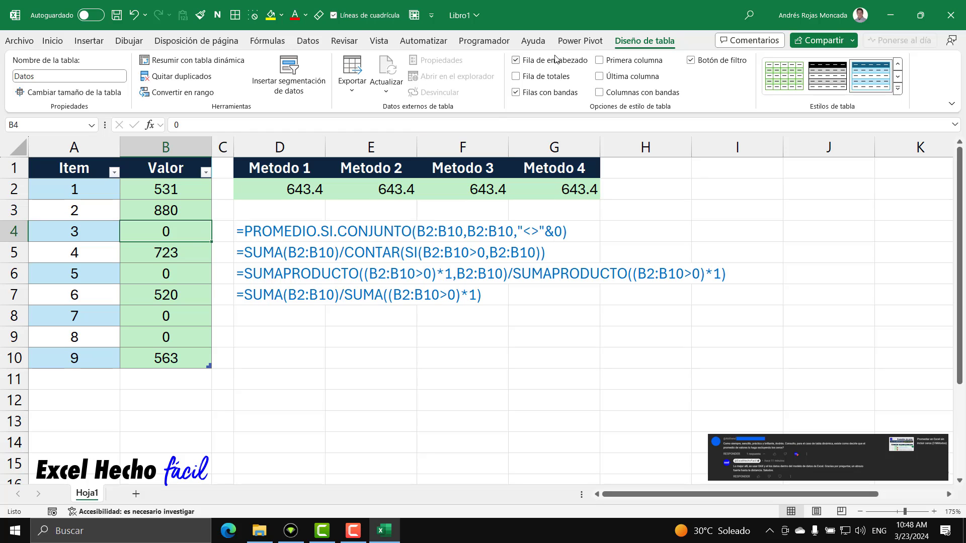
{"action": "left_click", "coordinate": [580, 41]}
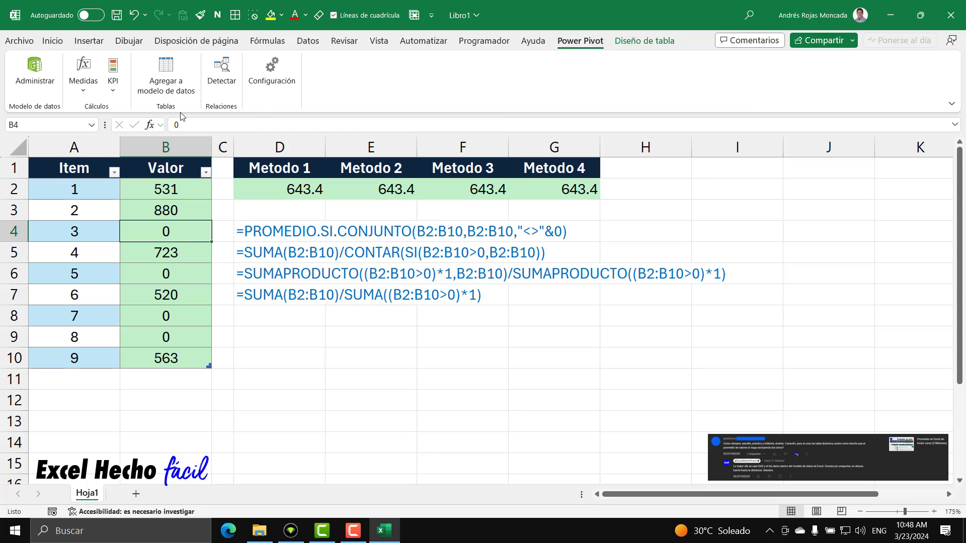
{"action": "left_click", "coordinate": [165, 86]}
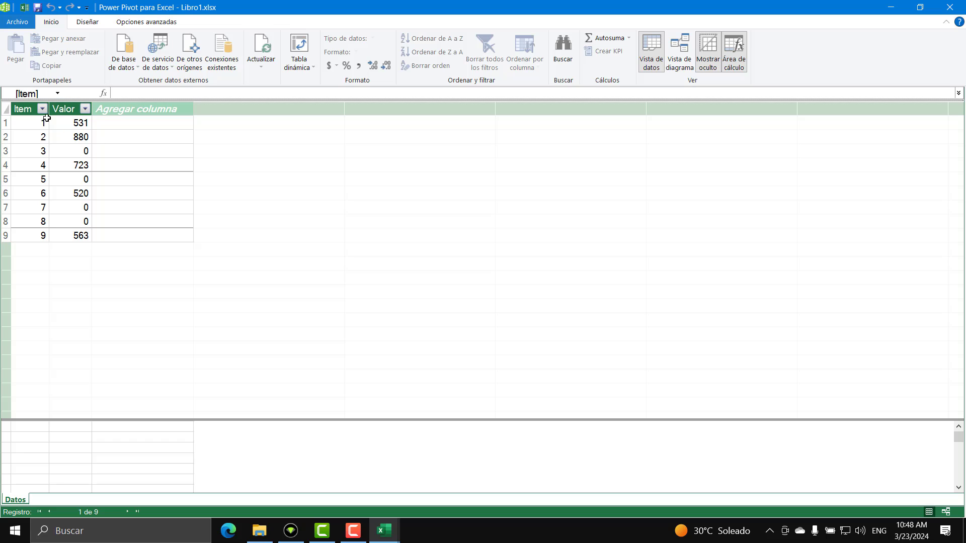
Widen the Item and Valor columns and enlarge the calculation area below the Datos table
{"action": "left_click_drag", "start_coordinate": [46, 109], "coordinate": [292, 108]}
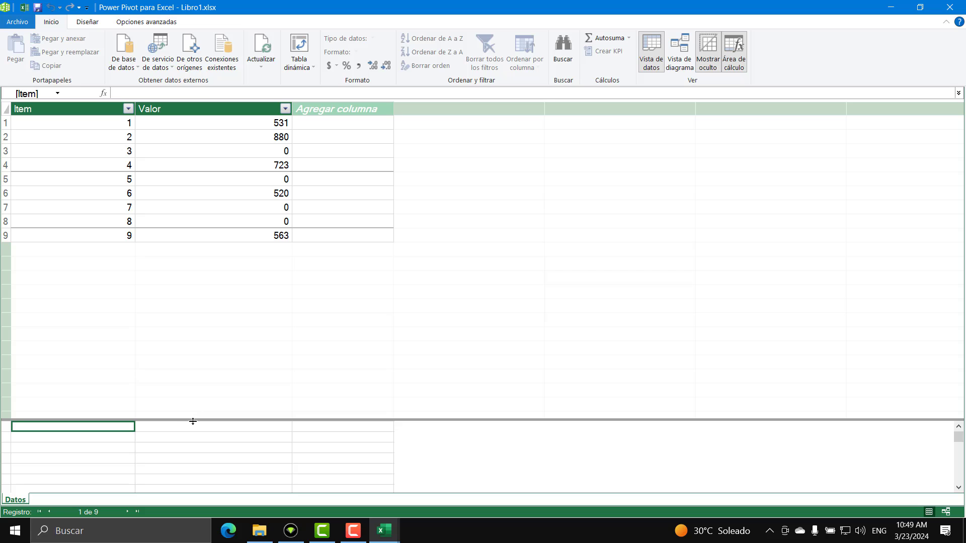
{"action": "left_click_drag", "start_coordinate": [192, 421], "coordinate": [190, 330]}
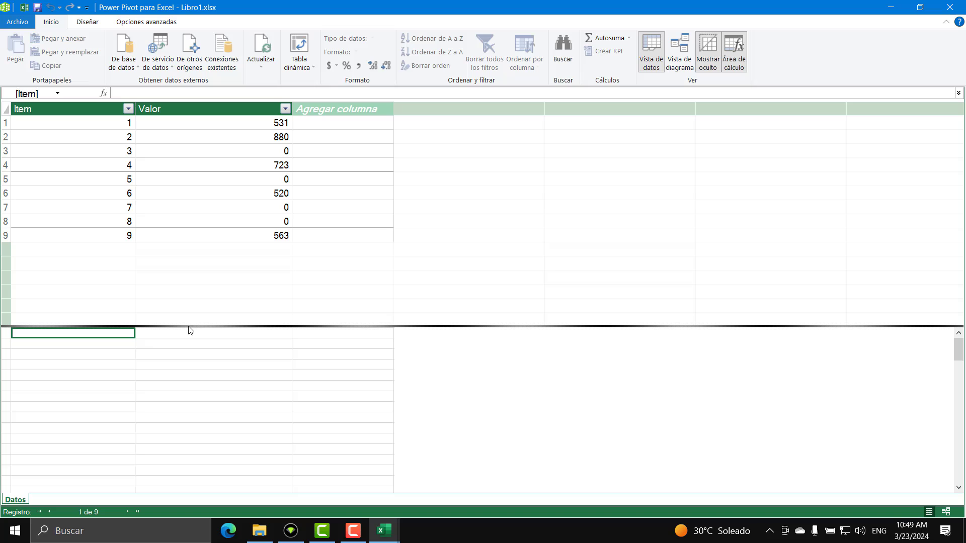
{"action": "left_click", "coordinate": [127, 356]}
{"action": "left_click", "coordinate": [126, 335]}
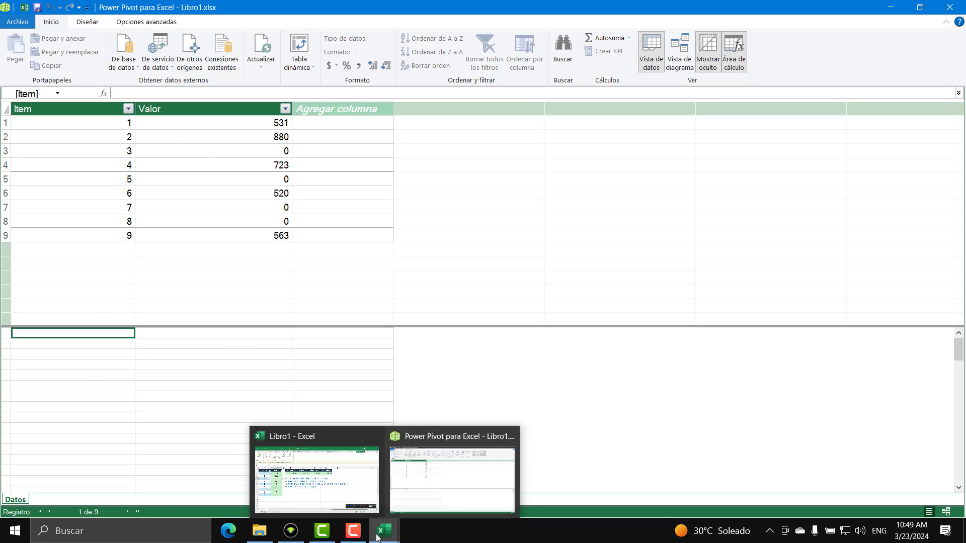
Switch to the Libro1 workbook in Excel and start a new measure assigned to the Datos table
{"action": "left_click", "coordinate": [336, 476]}
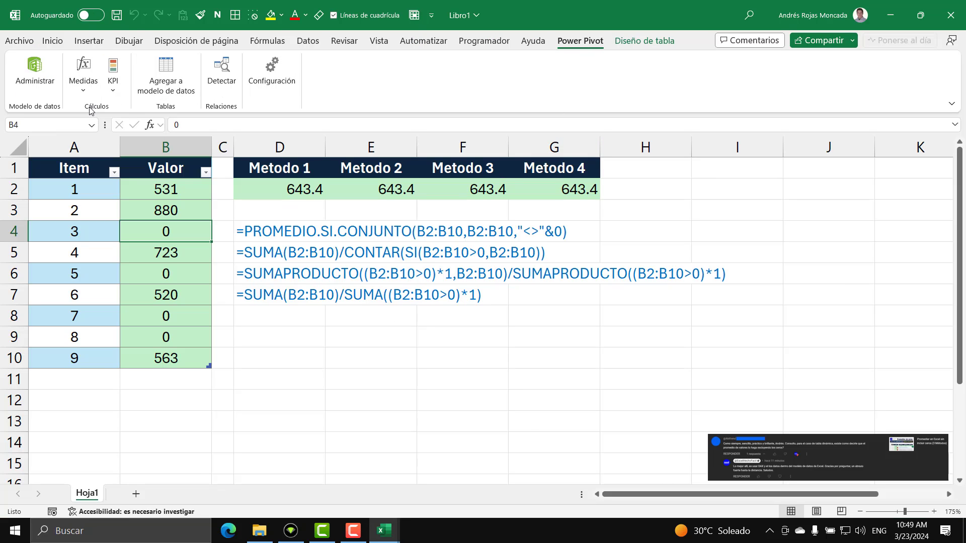
{"action": "left_click", "coordinate": [83, 86]}
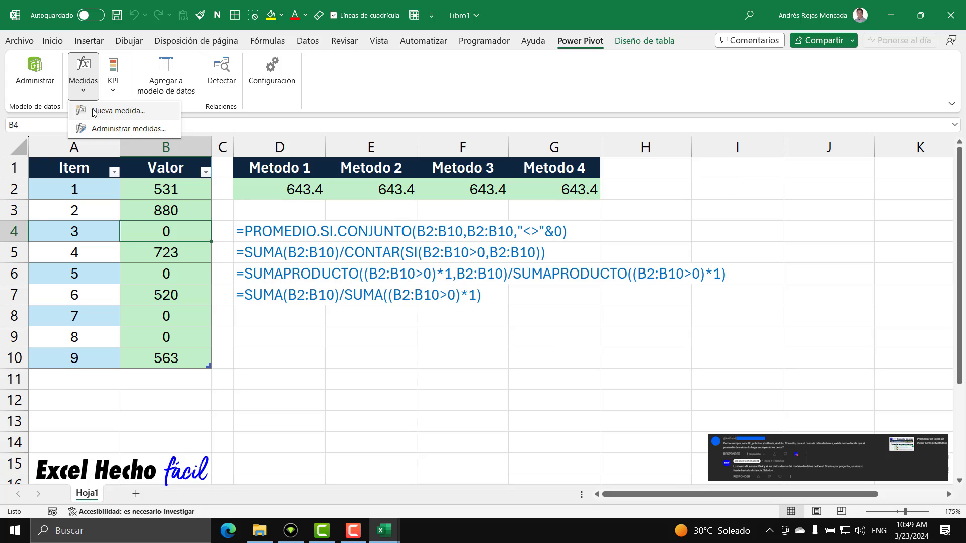
{"action": "left_click", "coordinate": [149, 110]}
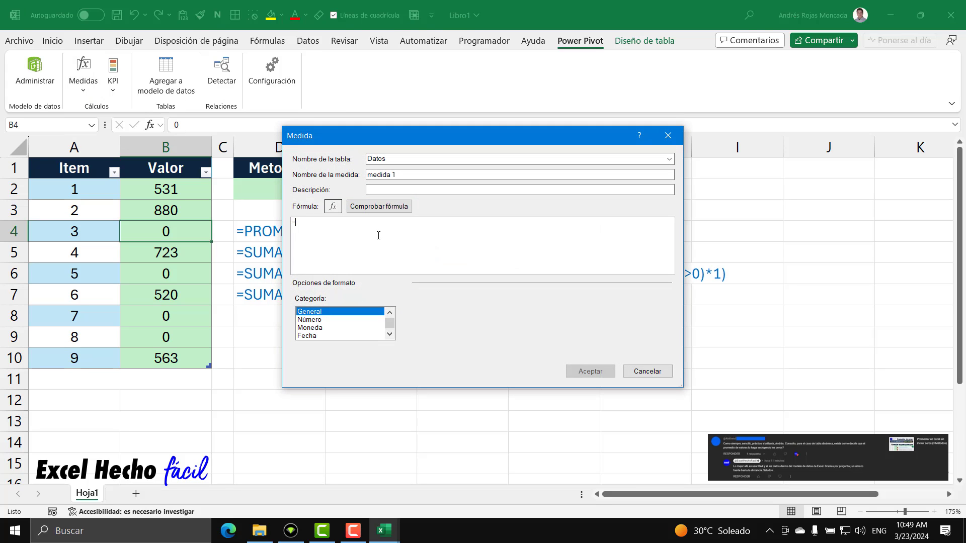
{"action": "scroll", "coordinate": [378, 235], "scroll_direction": "up", "scroll_amount": 4}
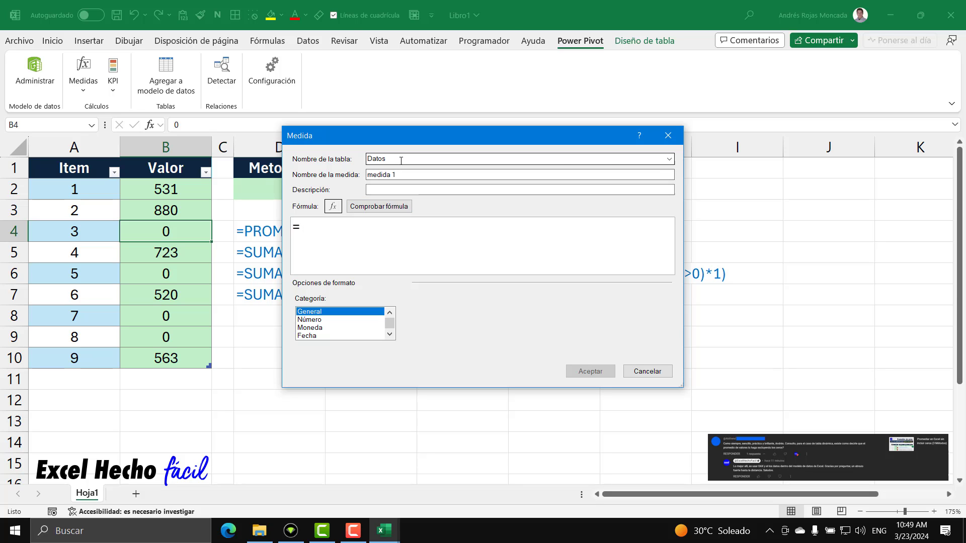
{"action": "left_click", "coordinate": [671, 160]}
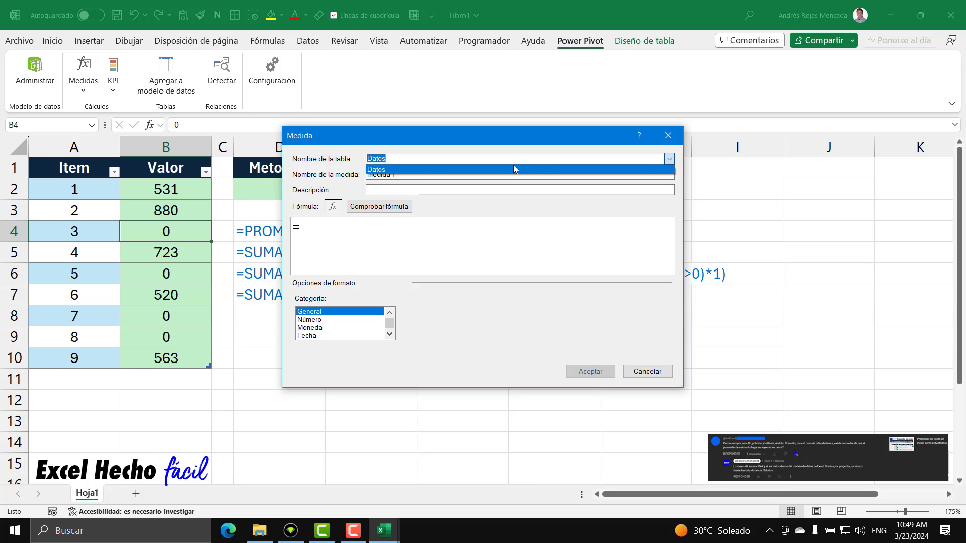
{"action": "left_click", "coordinate": [437, 171]}
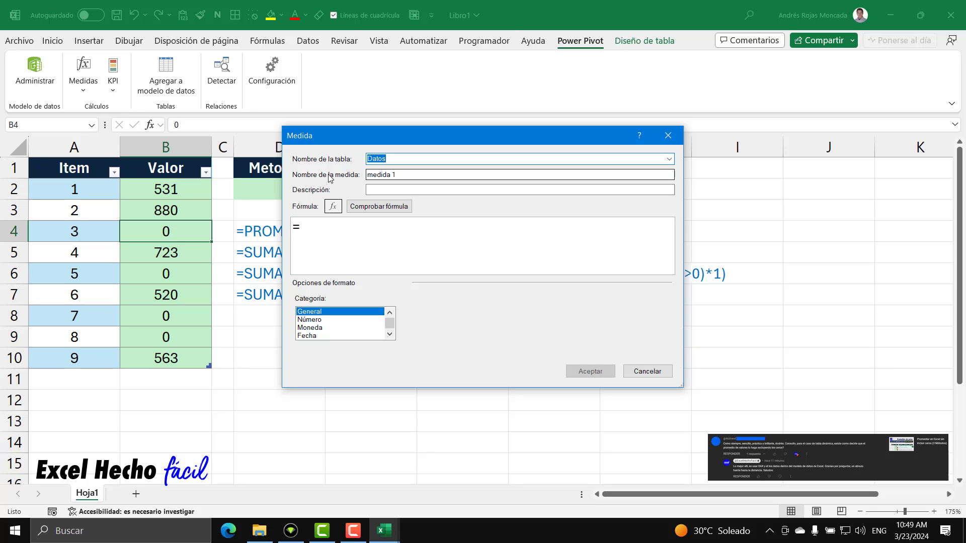
Name the new measure "Promedio sin ceros"
{"action": "left_click", "coordinate": [407, 176]}
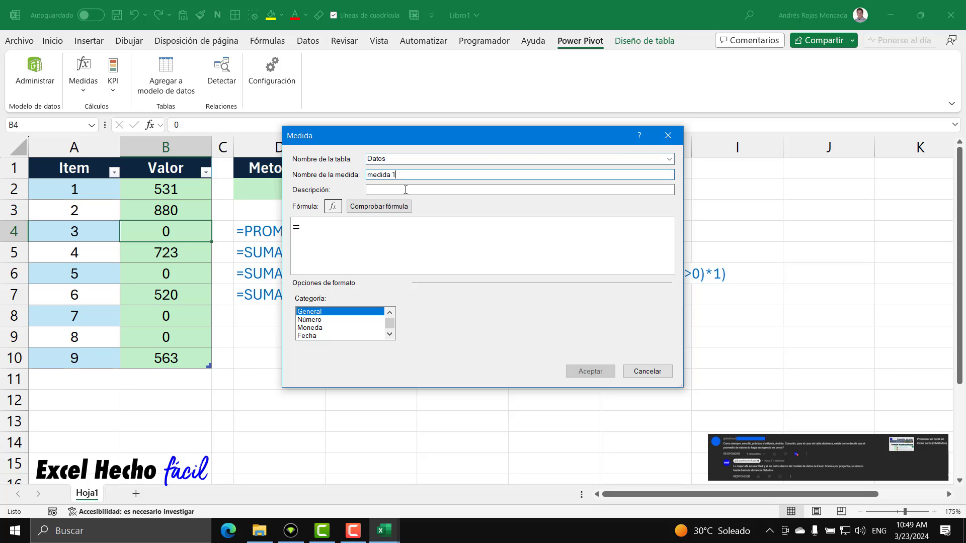
{"action": "triple_click", "coordinate": [382, 175]}
{"action": "type", "text": "Promedio"}
{"action": "key", "text": "BackSpace"}
{"action": "key", "text": "BackSpace"}
{"action": "key", "text": "BackSpace"}
{"action": "key", "text": "BackSpace"}
{"action": "key", "text": "BackSpace"}
{"action": "type", "text": "medio sin ceros"}
Begin the measure's formula with AVERAGEX, using Datos as its table argument
{"action": "left_click", "coordinate": [363, 266]}
{"action": "type", "text": "aver"}
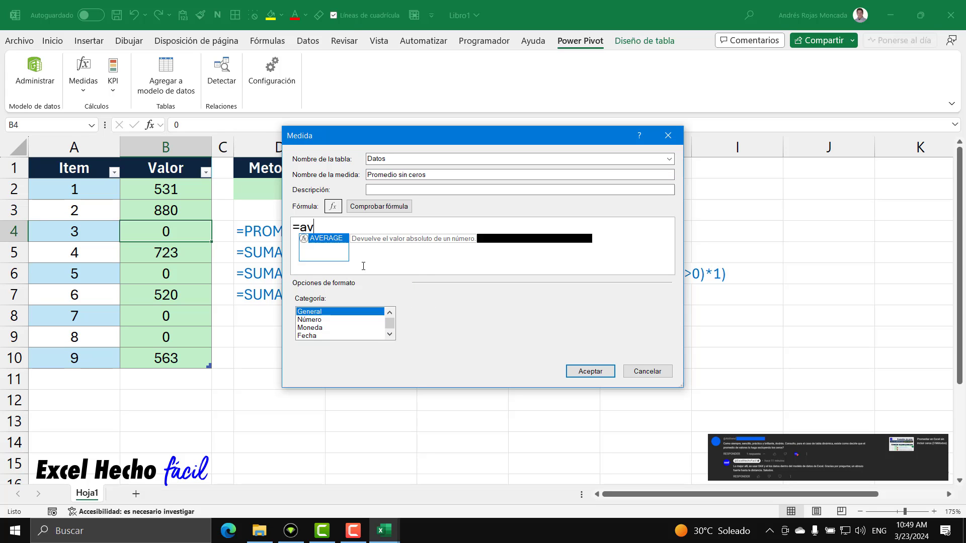
{"action": "key", "text": "Down"}
{"action": "key", "text": "Down"}
{"action": "key", "text": "Tab"}
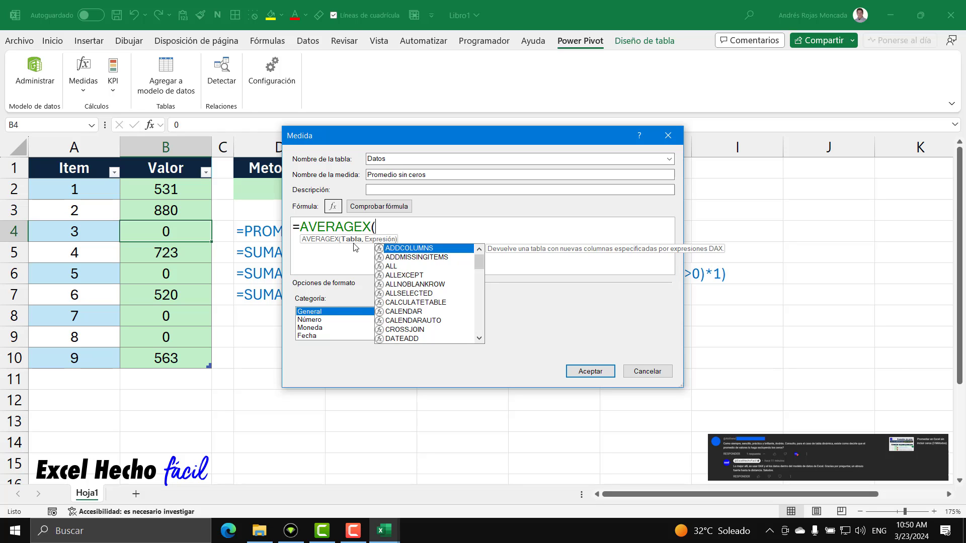
{"action": "type", "text": "dato"}
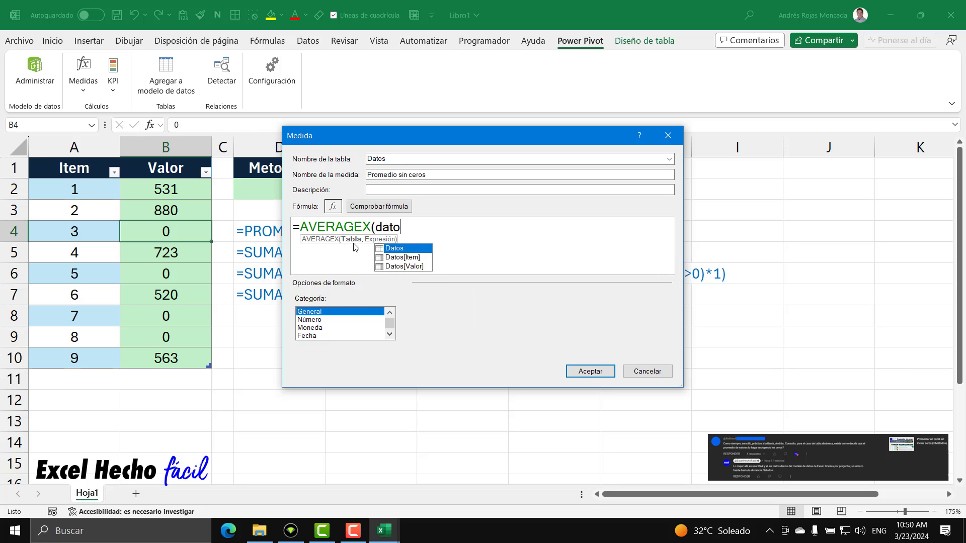
{"action": "key", "text": "Tab"}
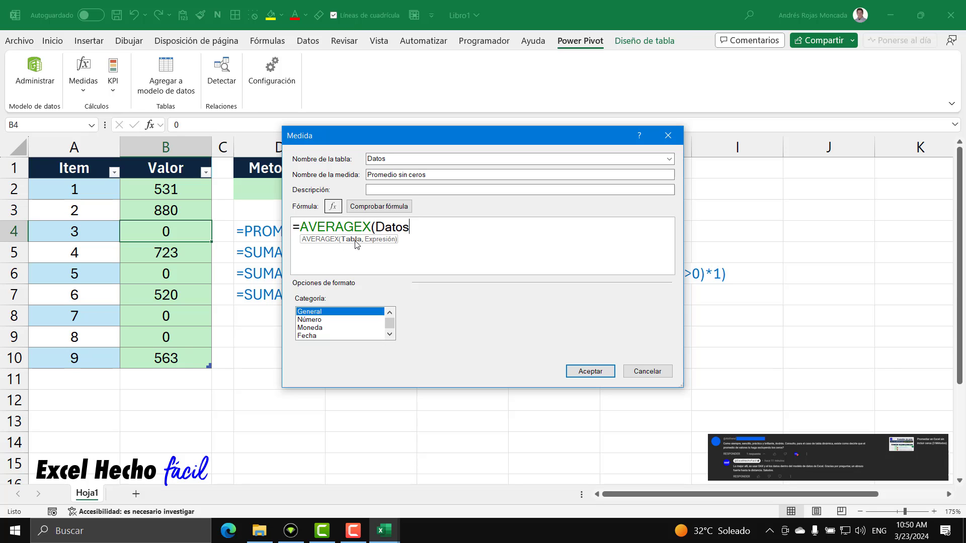
Add an IF function as the AVERAGEX expression with the logical test Datos[Valor]>0
{"action": "type", "text": ","}
{"action": "type", "text": "if"}
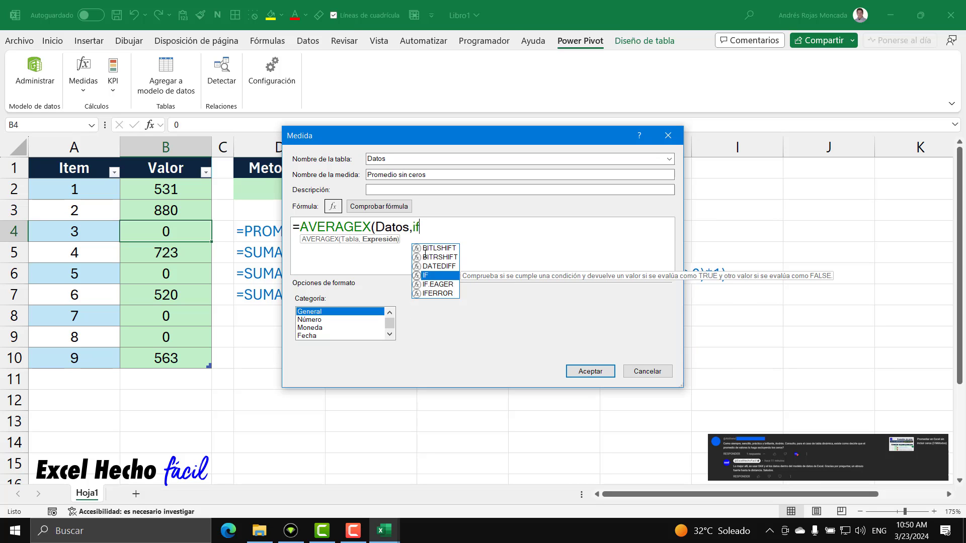
{"action": "key", "text": "Tab"}
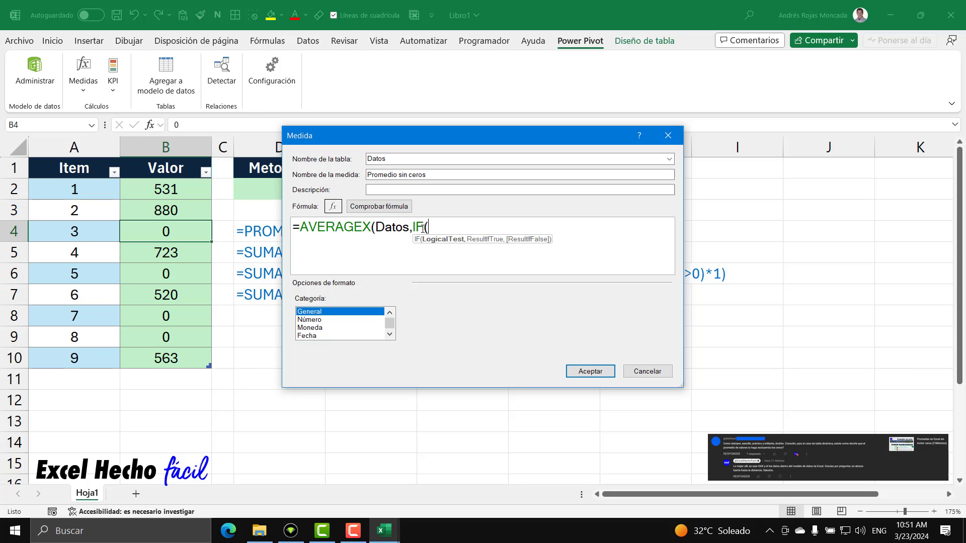
{"action": "double_click", "coordinate": [419, 228]}
{"action": "left_click", "coordinate": [443, 229]}
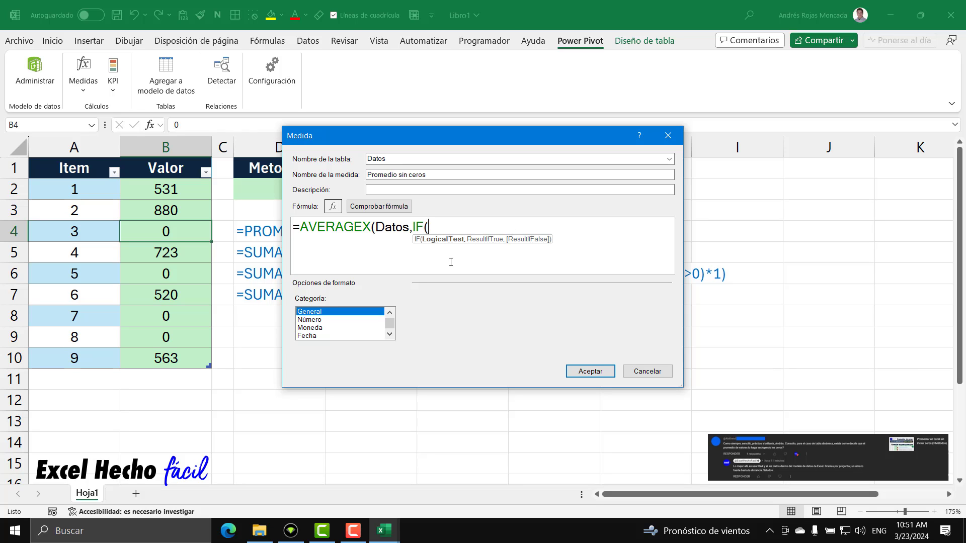
{"action": "type", "text": "dat"}
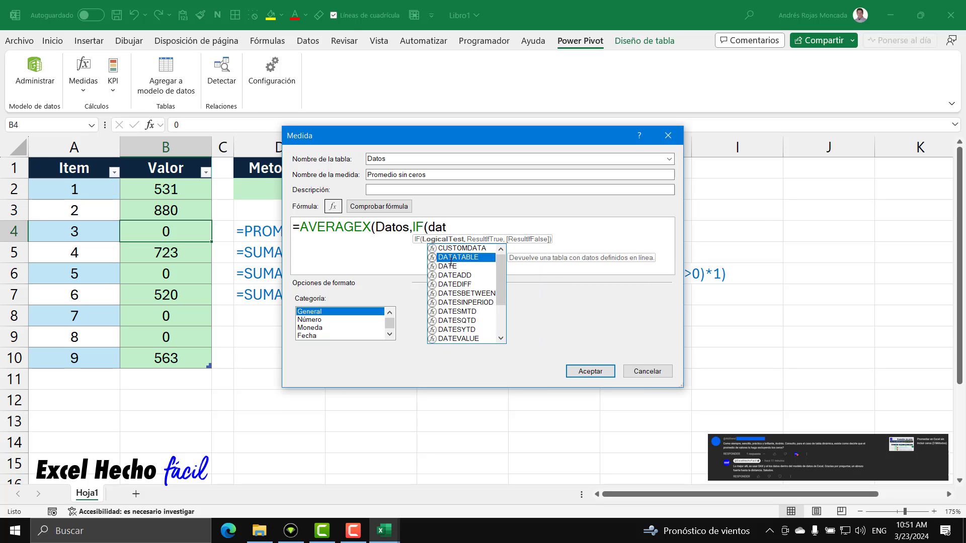
{"action": "type", "text": "o"}
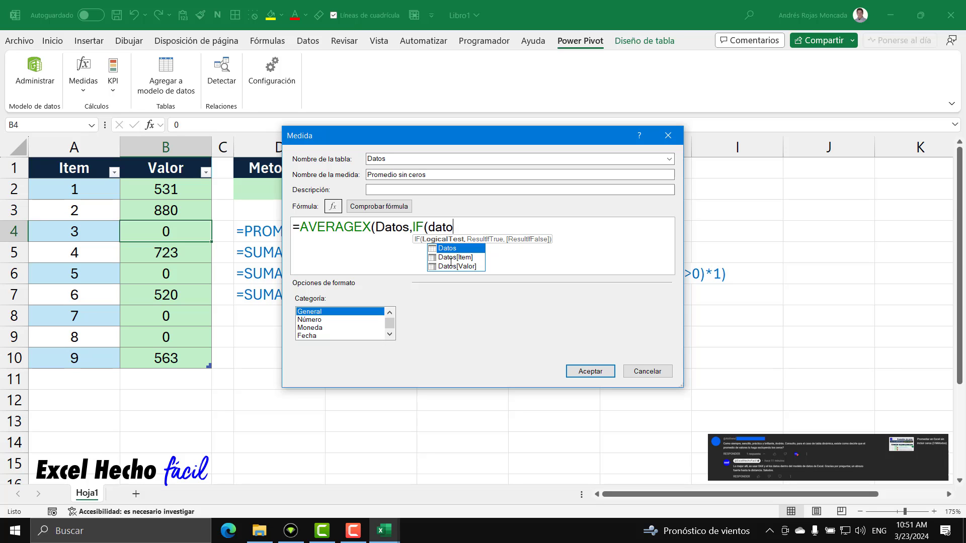
{"action": "type", "text": "a"}
{"action": "key", "text": "BackSpace"}
{"action": "type", "text": "s["}
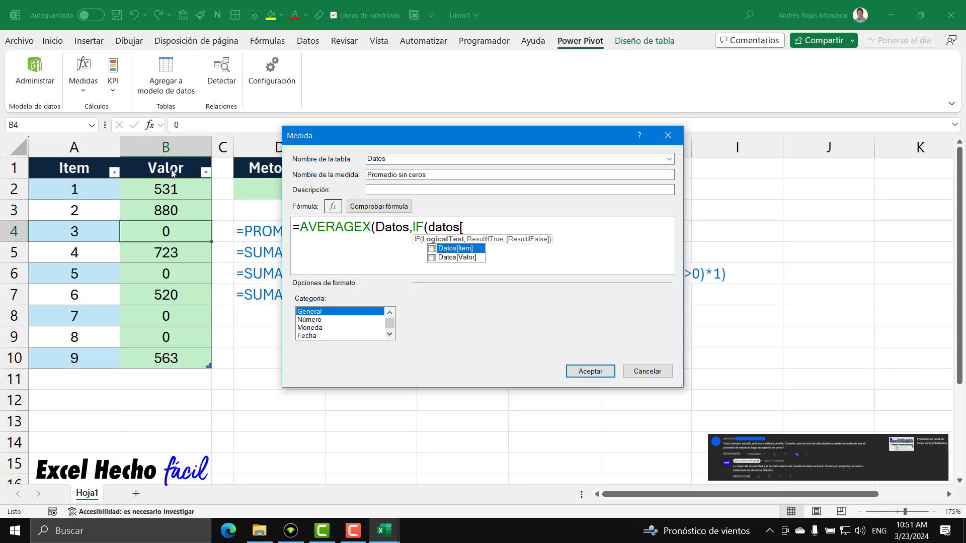
{"action": "double_click", "coordinate": [467, 259]}
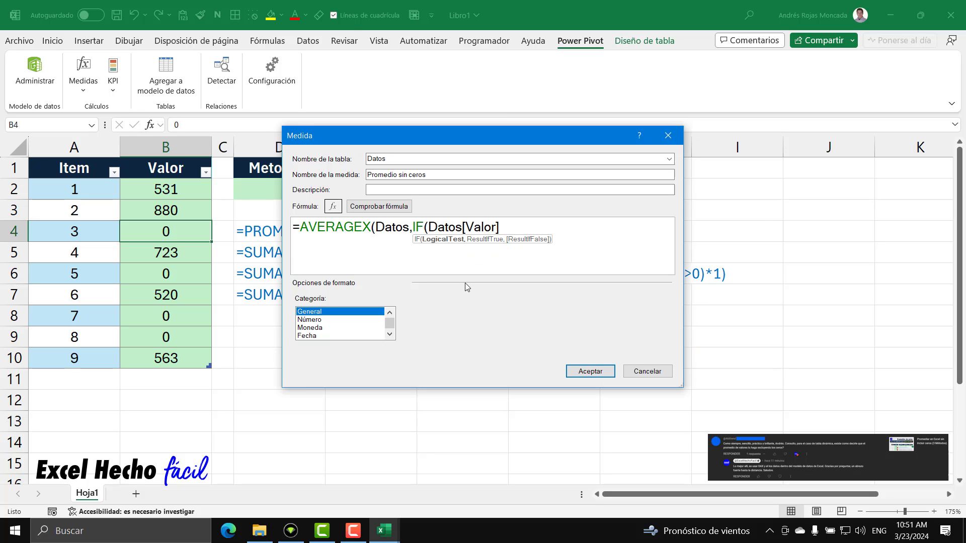
{"action": "type", "text": ">0,"}
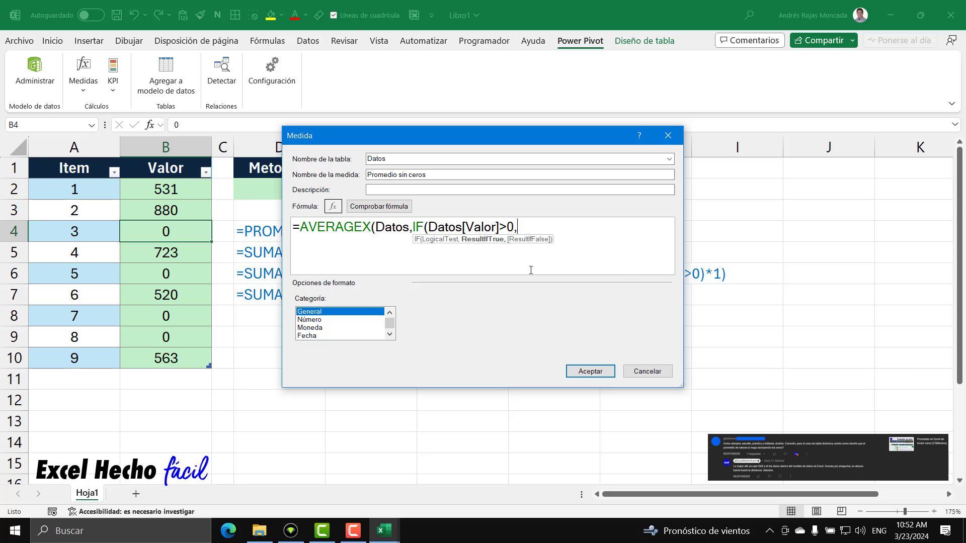
Complete the IF with Datos[Valor] when true and "" when false, and close both functions
{"action": "type", "text": "dato"}
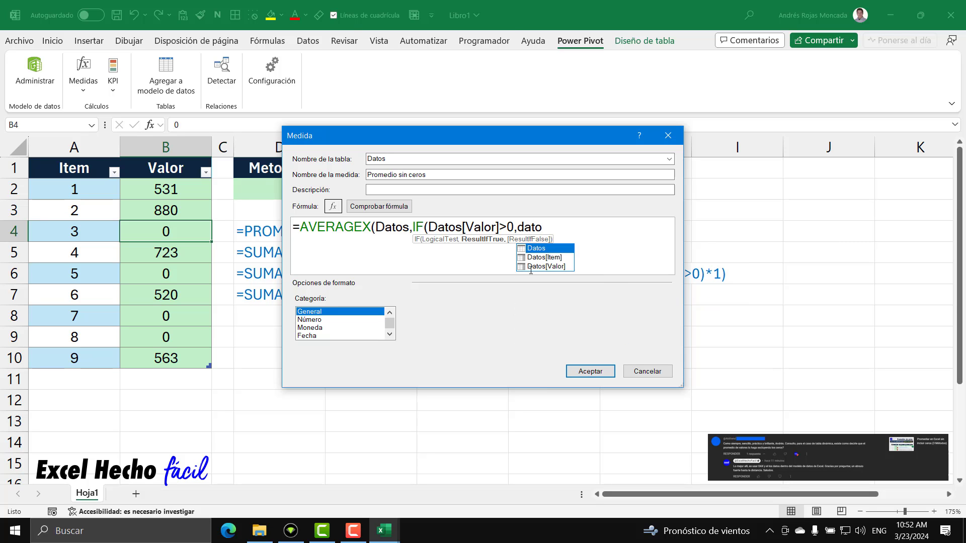
{"action": "double_click", "coordinate": [530, 267]}
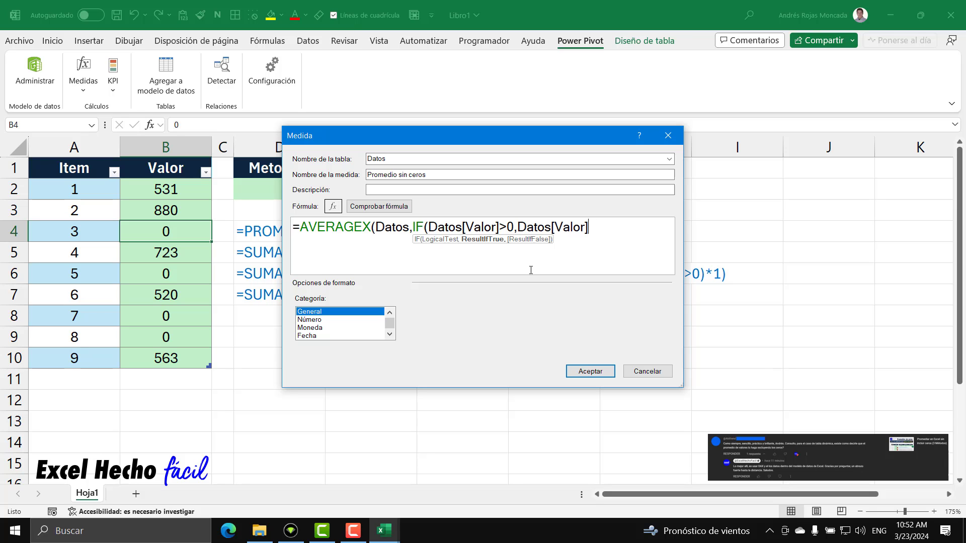
{"action": "type", "text": ","}
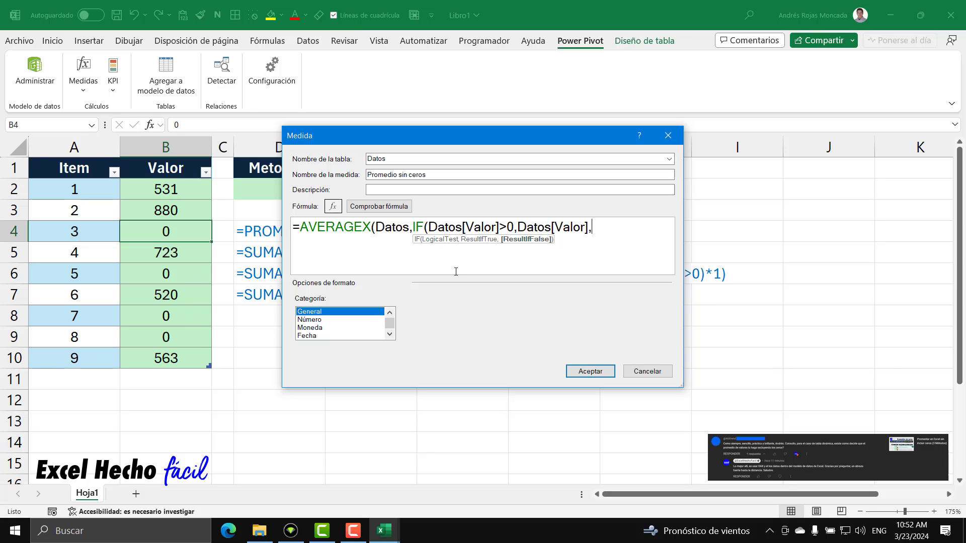
{"action": "type", "text": "\"\")"}
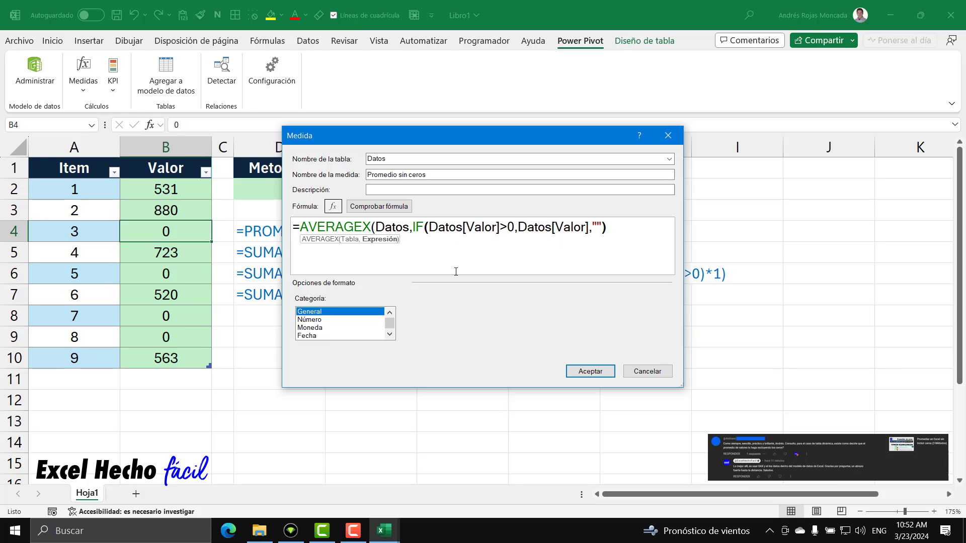
{"action": "type", "text": ")"}
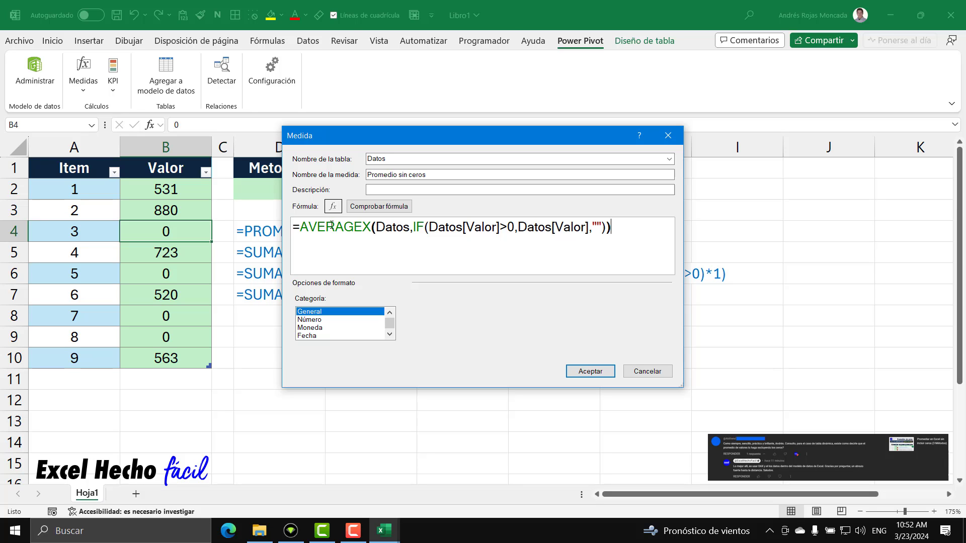
Check the AVERAGEX formula for errors and save the Promedio sin ceros measure
{"action": "left_click_drag", "start_coordinate": [301, 227], "coordinate": [371, 227]}
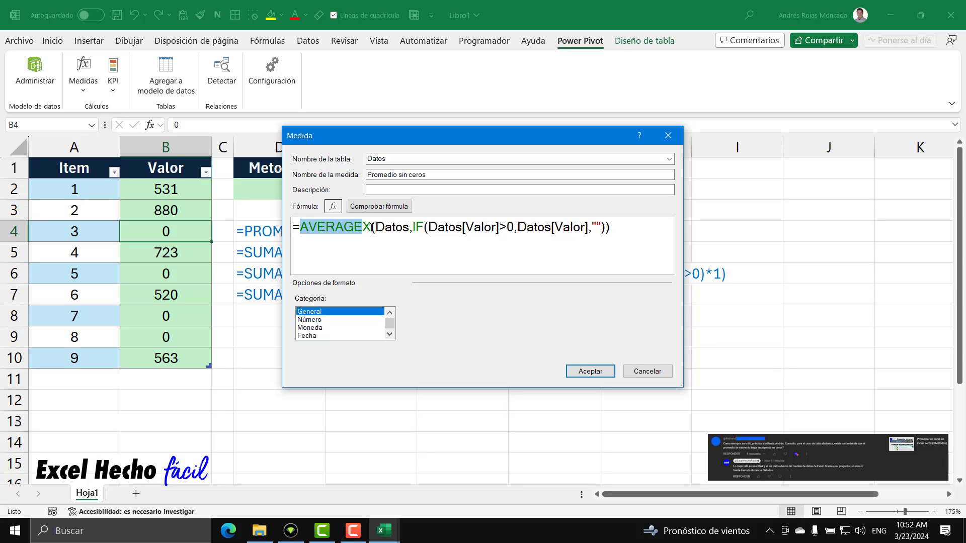
{"action": "left_click", "coordinate": [372, 227]}
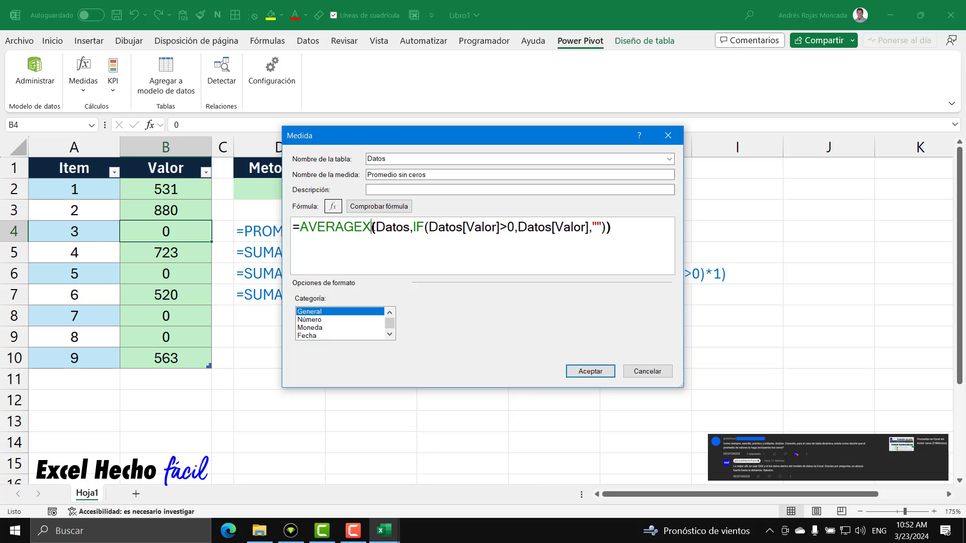
{"action": "double_click", "coordinate": [595, 226]}
{"action": "left_click", "coordinate": [612, 227]}
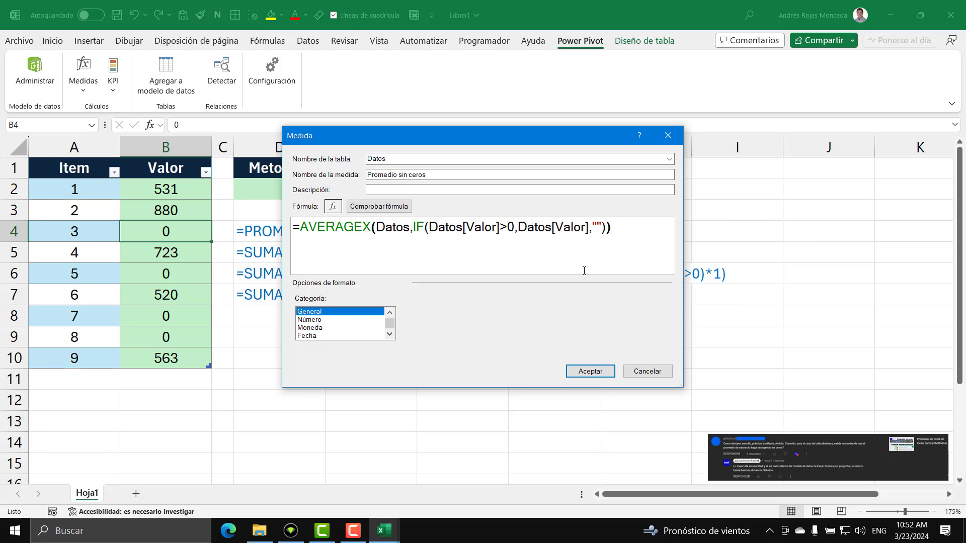
{"action": "left_click", "coordinate": [378, 206]}
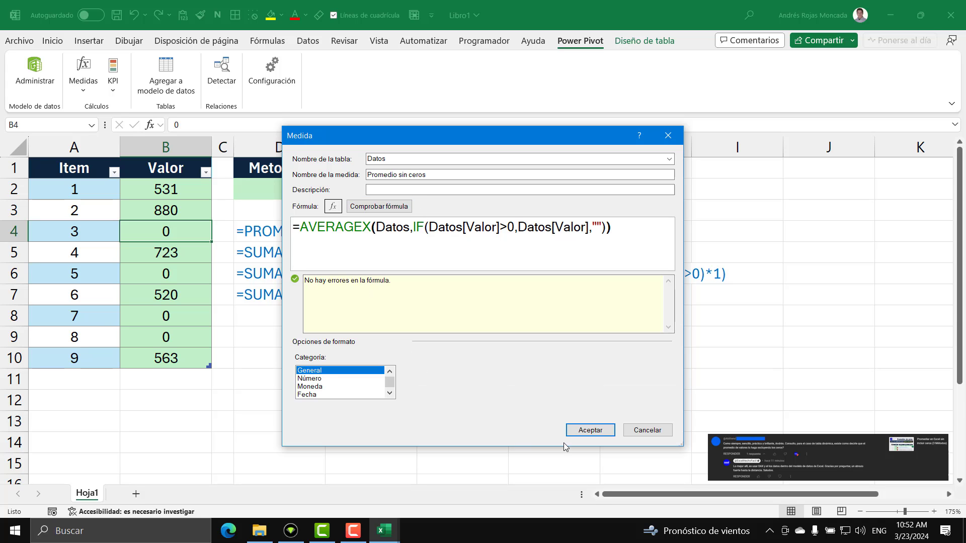
{"action": "left_click", "coordinate": [578, 431]}
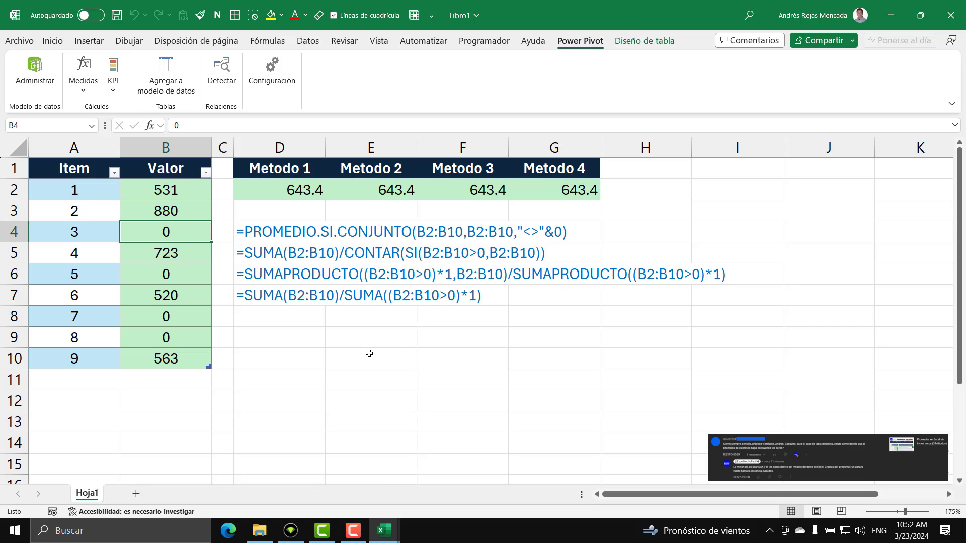
Create a pivot table from the Power Pivot data model on the existing sheet at Hoja1 cell D9
{"action": "mouse_move", "coordinate": [384, 530]}
{"action": "left_click", "coordinate": [426, 490]}
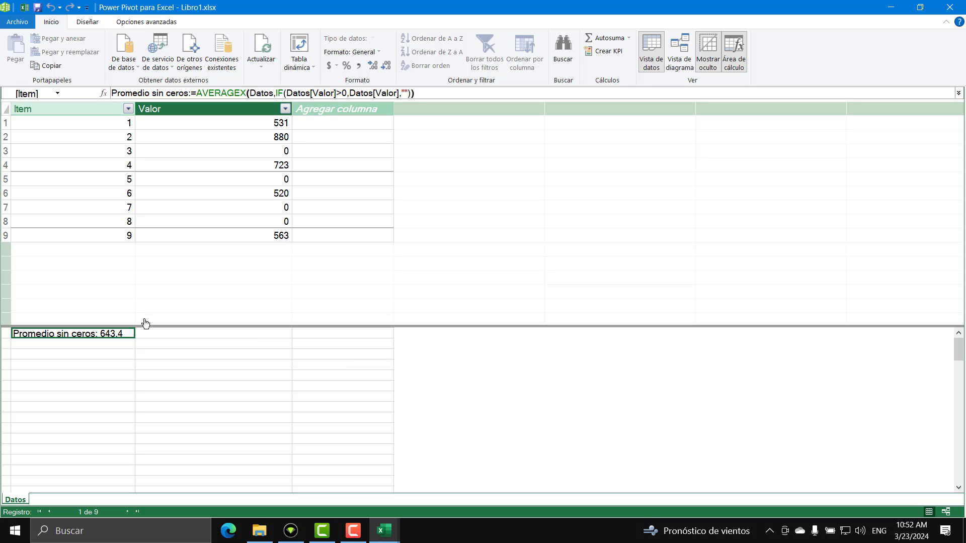
{"action": "left_click", "coordinate": [298, 62]}
{"action": "left_click", "coordinate": [301, 78]}
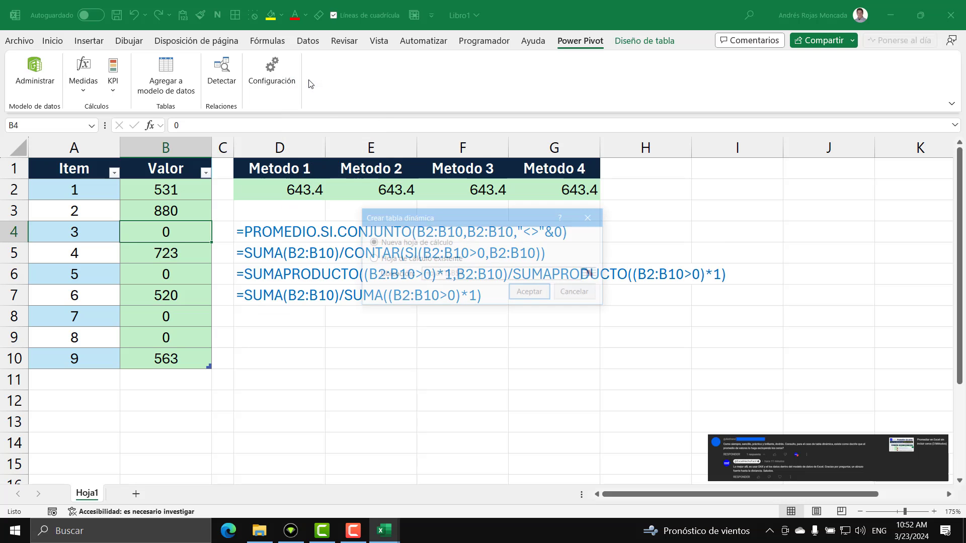
{"action": "left_click", "coordinate": [392, 261]}
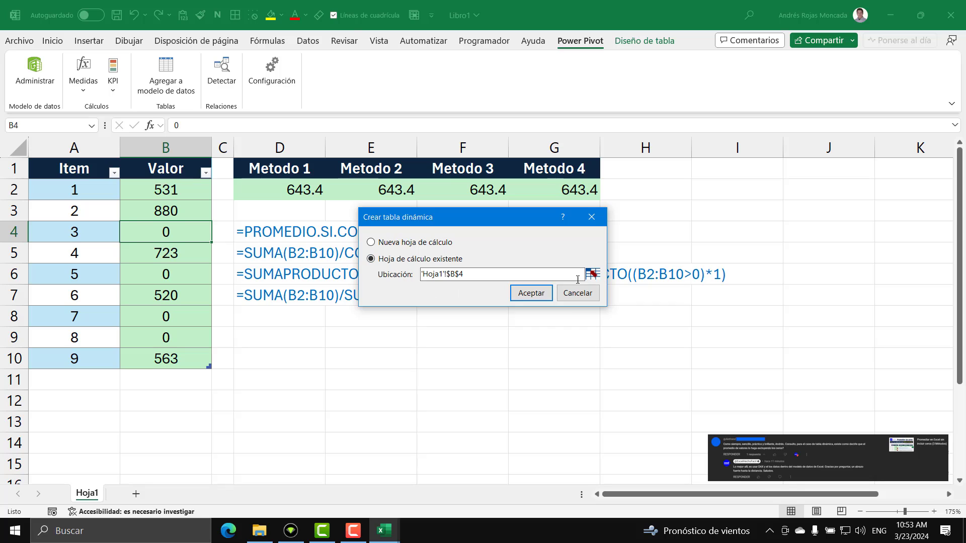
{"action": "left_click", "coordinate": [592, 273]}
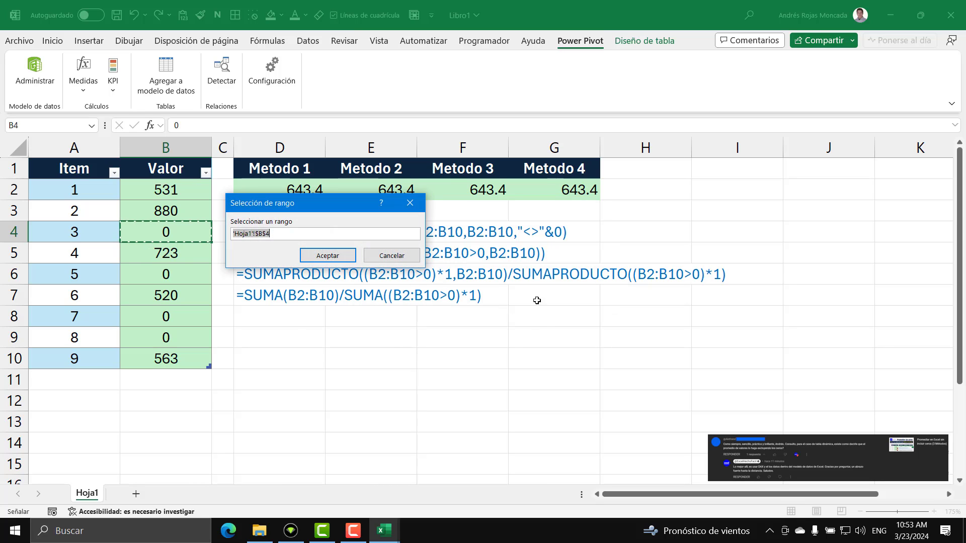
{"action": "left_click", "coordinate": [263, 356]}
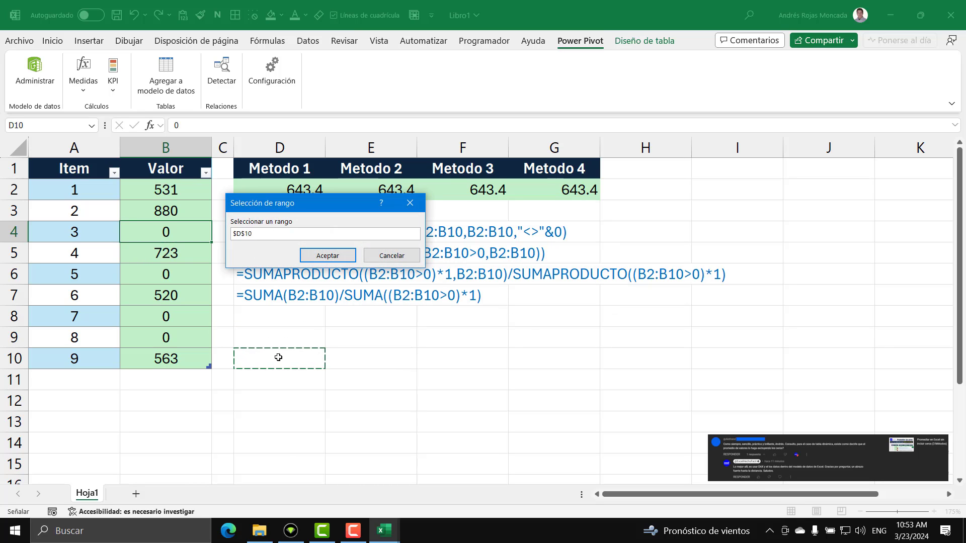
{"action": "left_click", "coordinate": [276, 337]}
{"action": "left_click", "coordinate": [327, 256]}
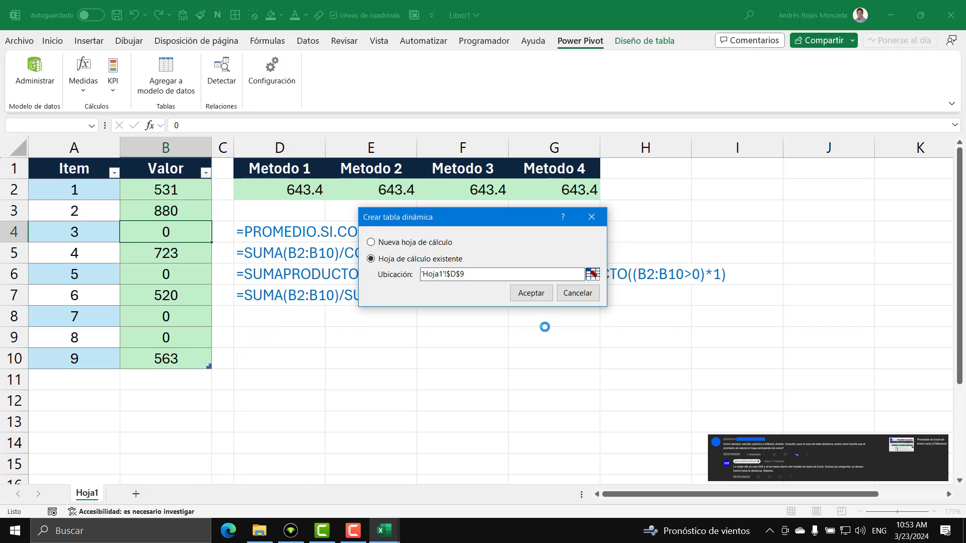
{"action": "left_click", "coordinate": [543, 294]}
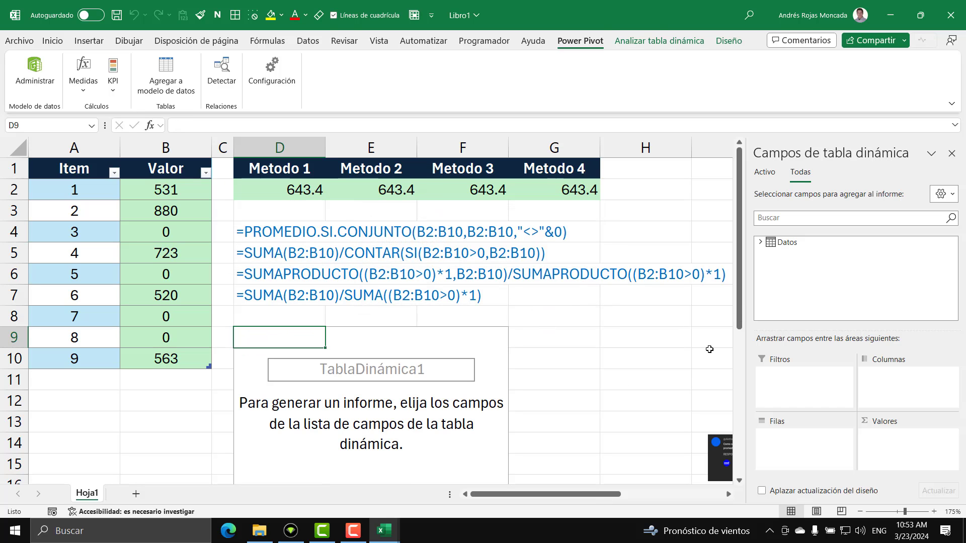
Add the Promedio sin ceros measure from the Datos table to the pivot table's values
{"action": "left_click", "coordinate": [760, 242]}
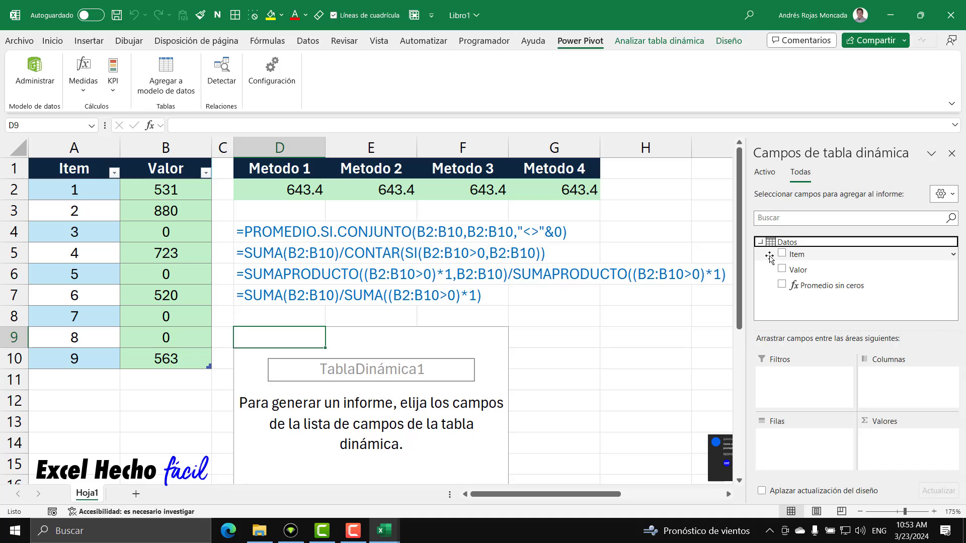
{"action": "left_click", "coordinate": [817, 287]}
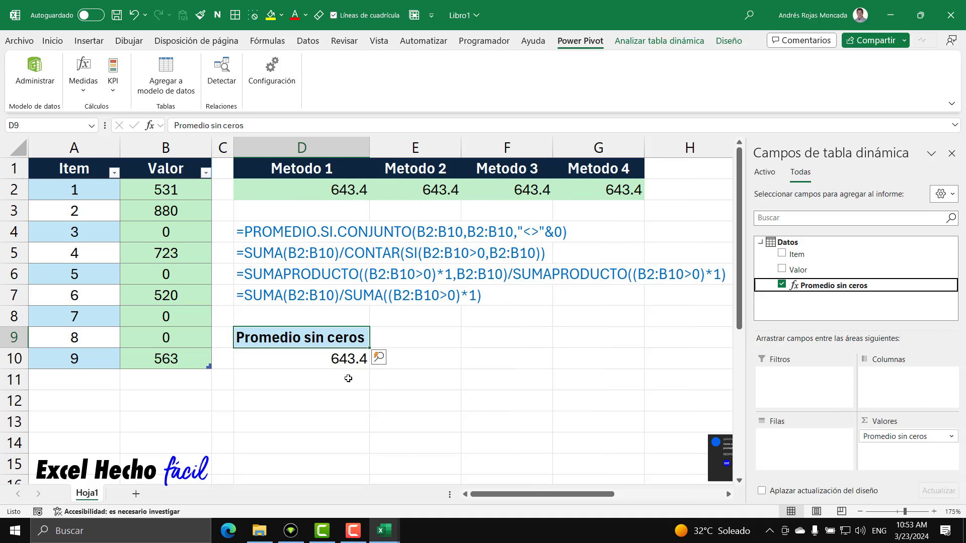
{"action": "left_click", "coordinate": [498, 340]}
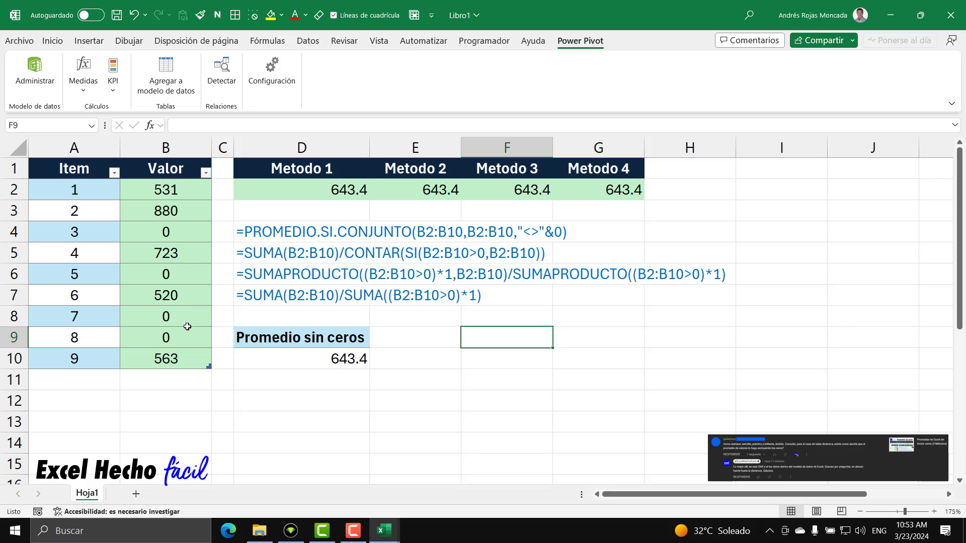
{"action": "mouse_move", "coordinate": [328, 364]}
Start a new measure in the Datos table named Promediar sin ceros 2 and enlarge the formula text
{"action": "left_click", "coordinate": [83, 80]}
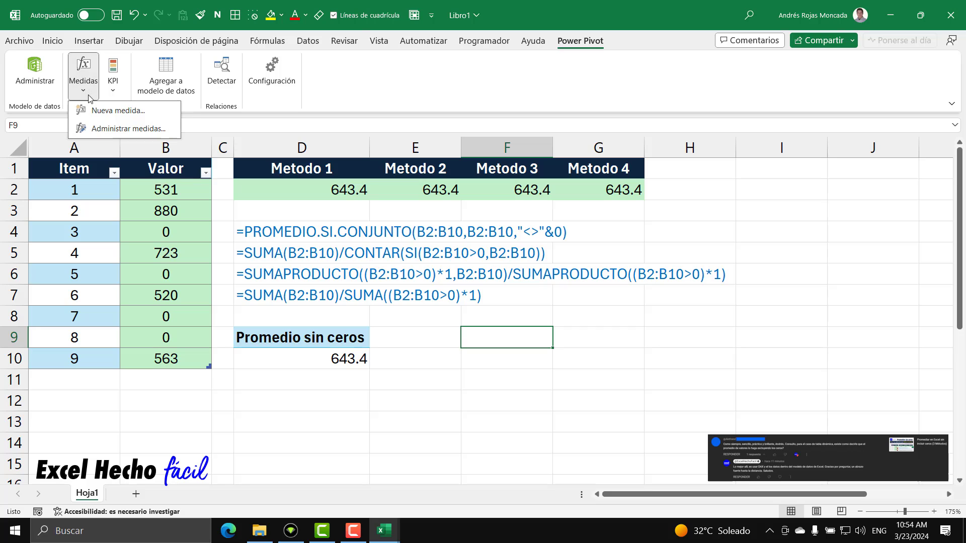
{"action": "left_click", "coordinate": [95, 111]}
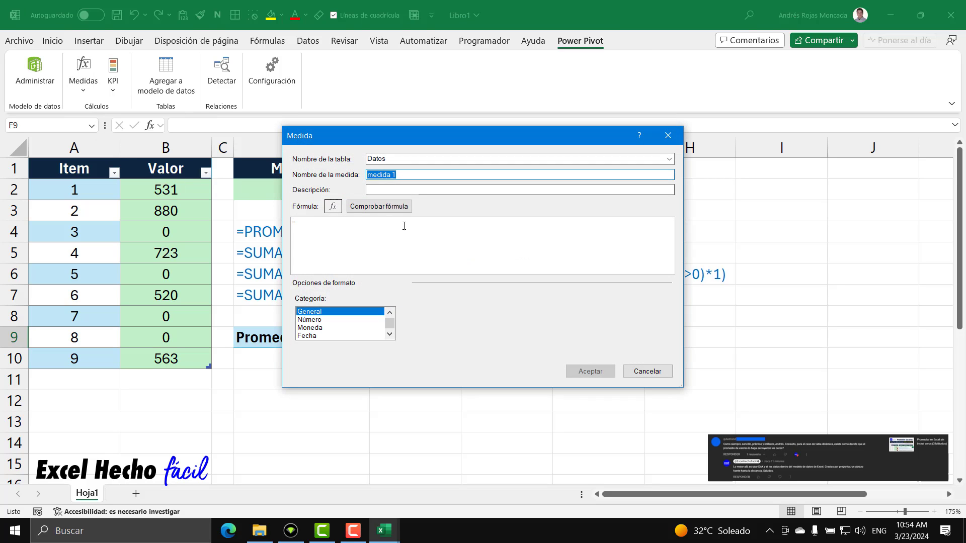
{"action": "type", "text": "Promedi"}
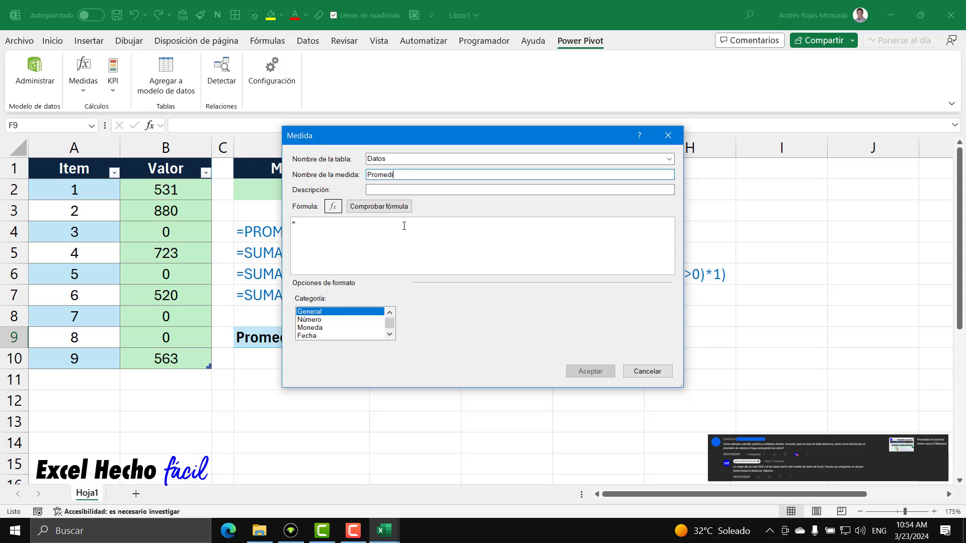
{"action": "type", "text": "ar sin ceros"}
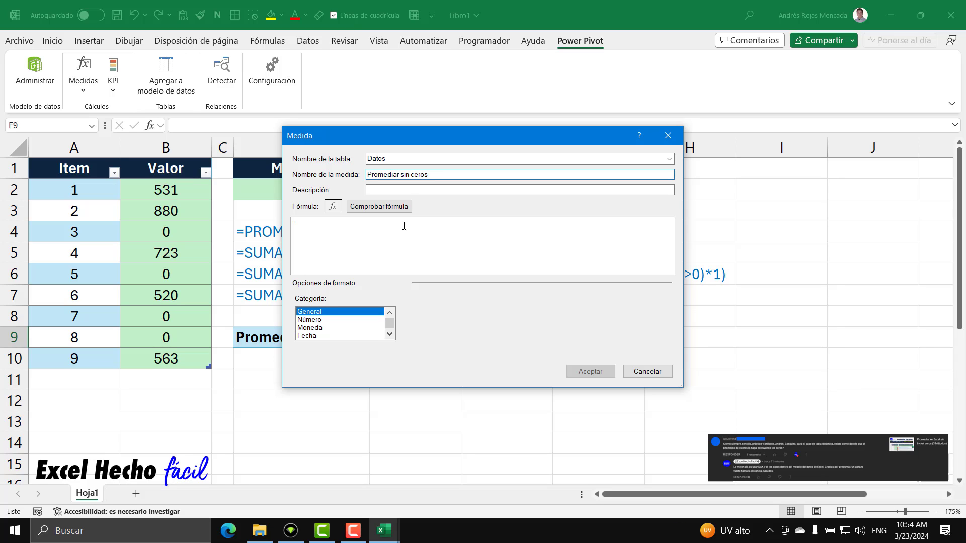
{"action": "type", "text": " 2"}
{"action": "left_click", "coordinate": [367, 242]}
{"action": "scroll", "coordinate": [366, 242], "scroll_direction": "up", "scroll_amount": 6}
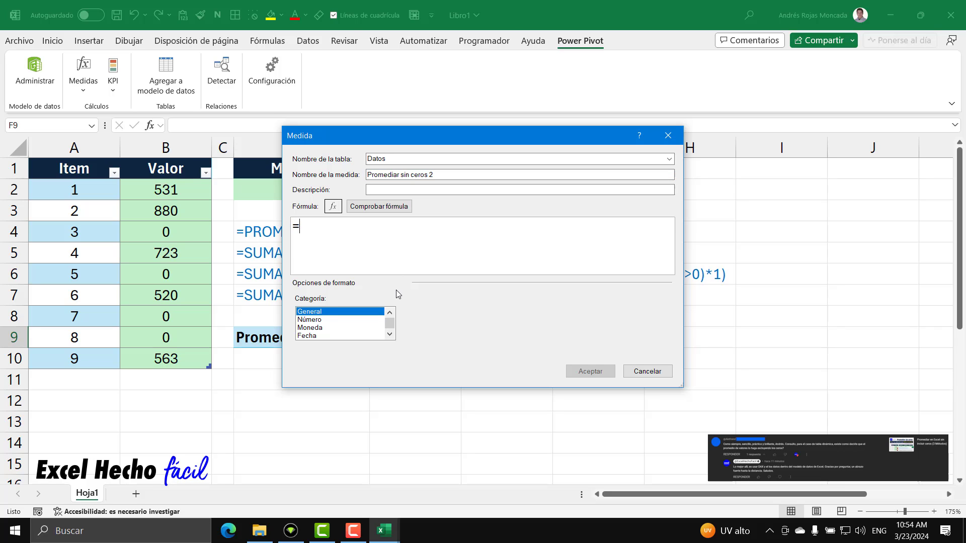
Begin the Promediar sin ceros 2 formula with AVERAGEX, using Datos as its table argument
{"action": "type", "text": "ave"}
{"action": "key", "text": "Down"}
{"action": "key", "text": "Down"}
{"action": "key", "text": "Tab"}
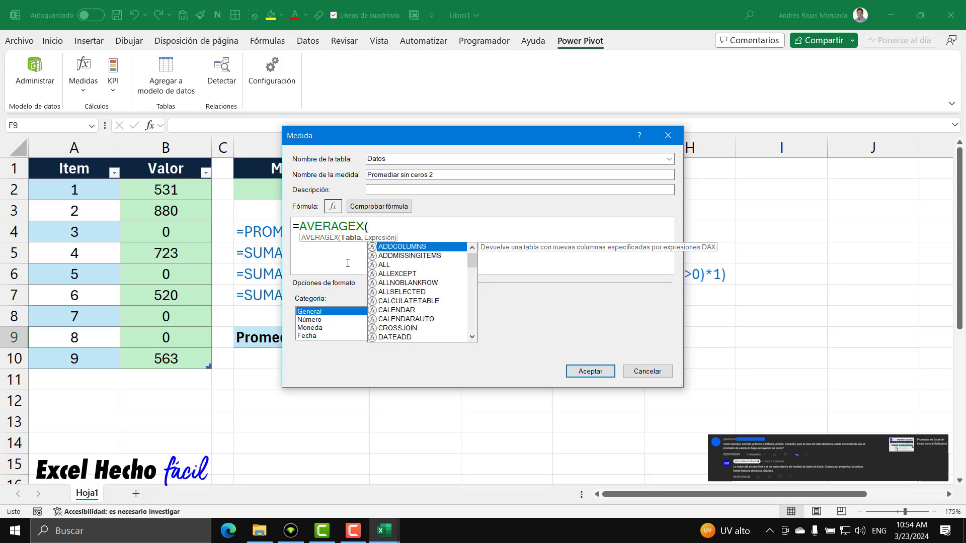
{"action": "scroll", "coordinate": [348, 263], "scroll_direction": "up", "scroll_amount": 1}
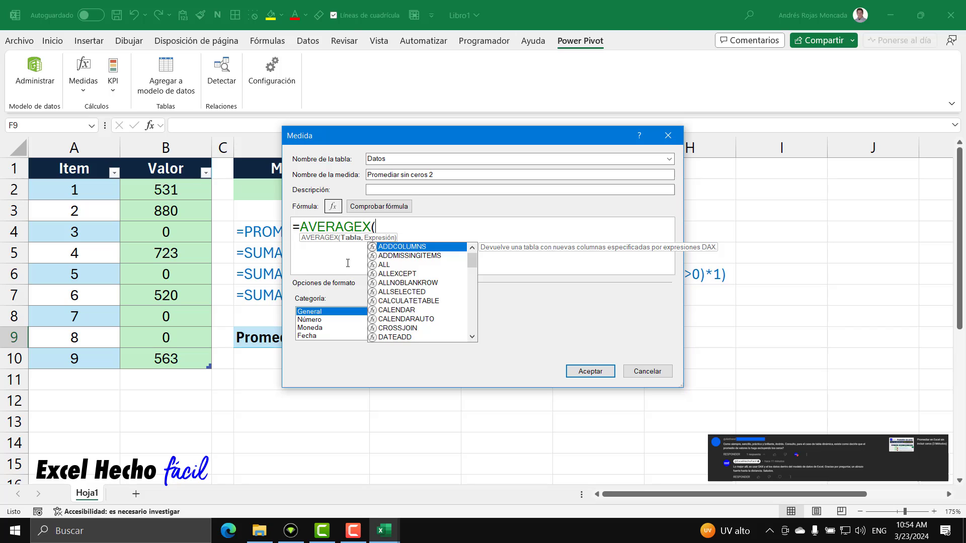
{"action": "type", "text": "datoi"}
{"action": "key", "text": "BackSpace"}
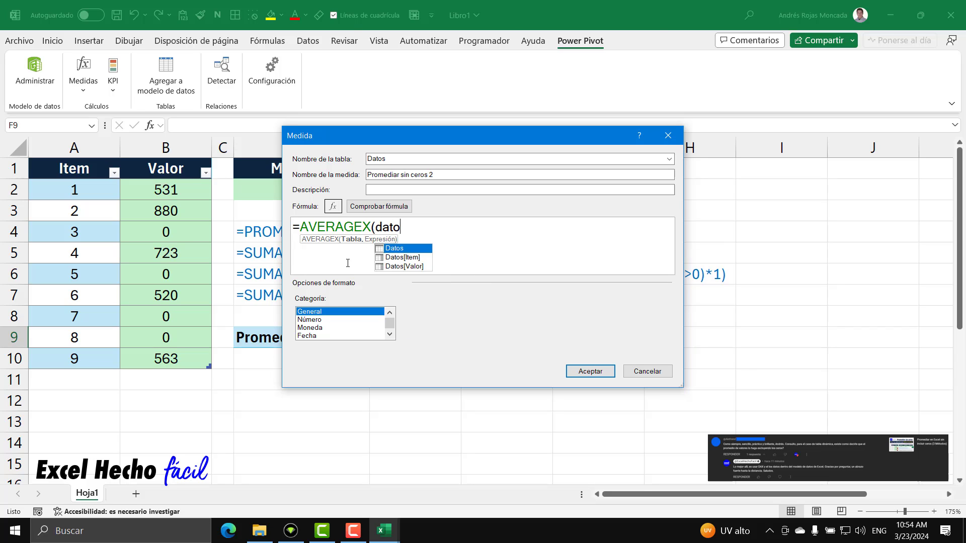
{"action": "key", "text": "Tab"}
{"action": "type", "text": ","}
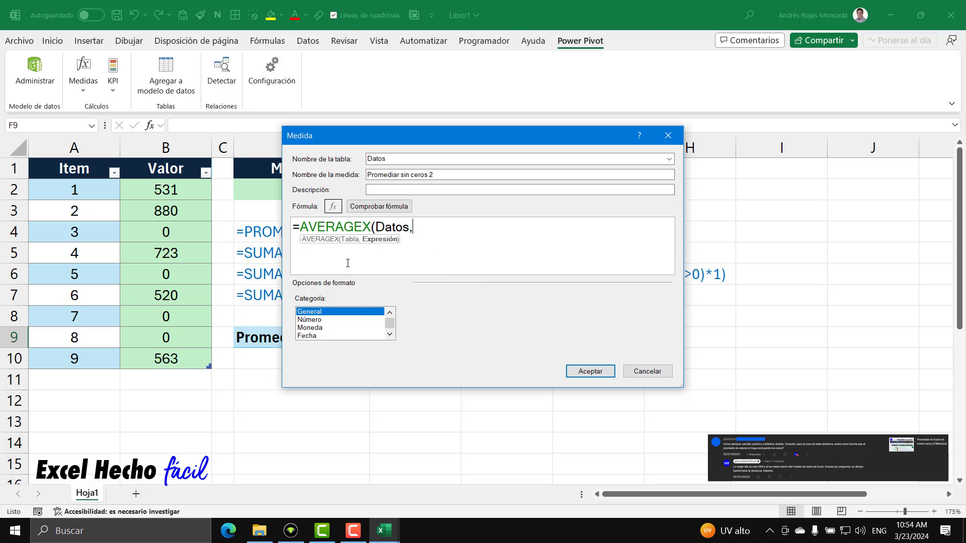
Add an IF function as the AVERAGEX expression, testing Datos[Valor]=0 and returning "" when true
{"action": "type", "text": "IF("}
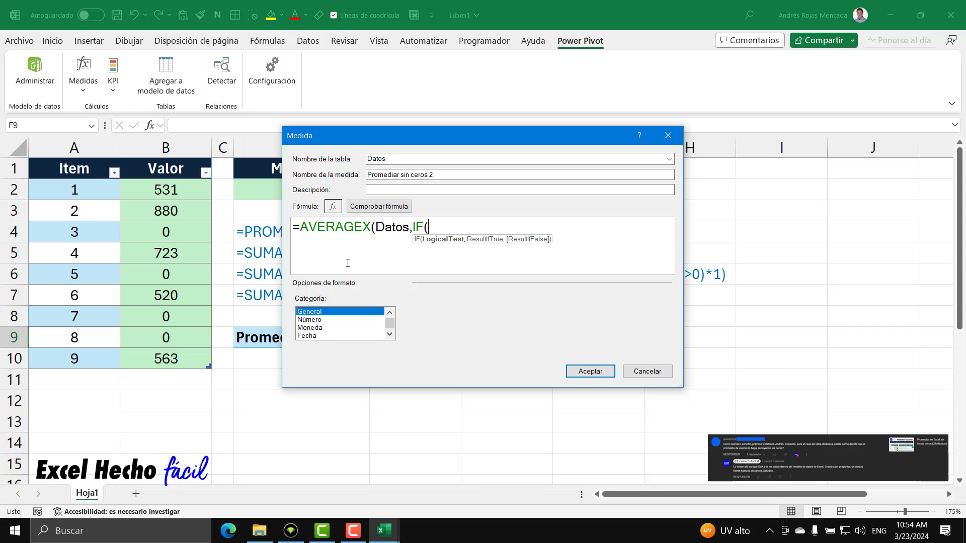
{"action": "type", "text": "dato"}
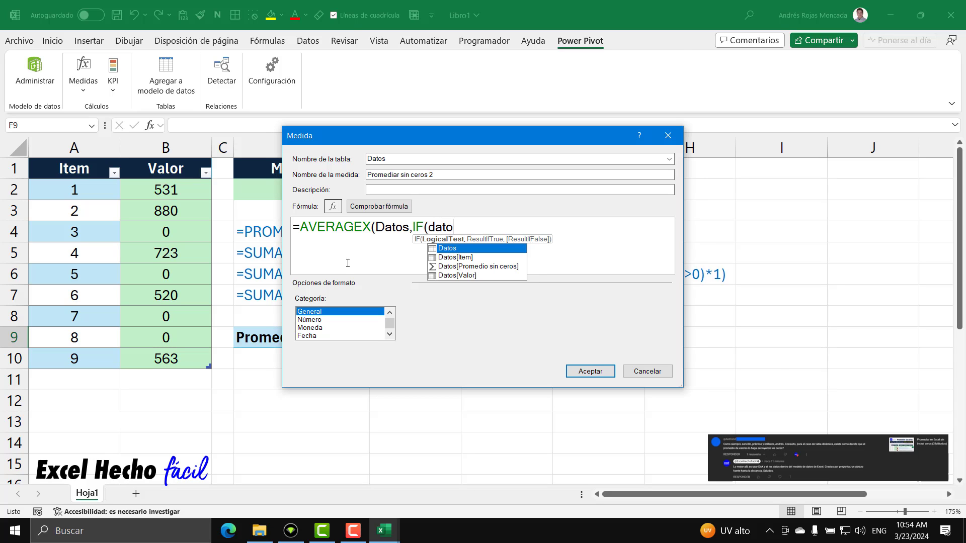
{"action": "key", "text": "Down"}
{"action": "key", "text": "Down"}
{"action": "key", "text": "Down"}
{"action": "key", "text": "Tab"}
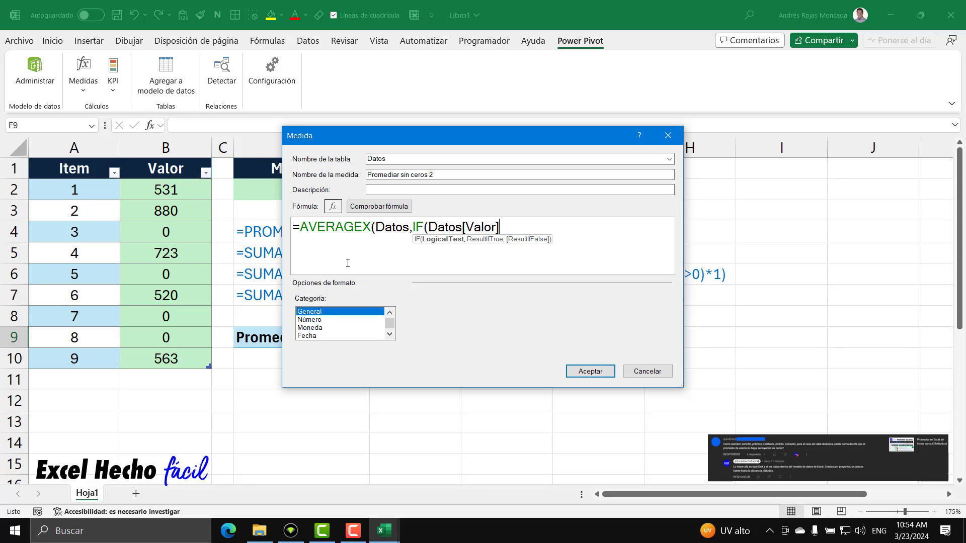
{"action": "type", "text": "=0,"}
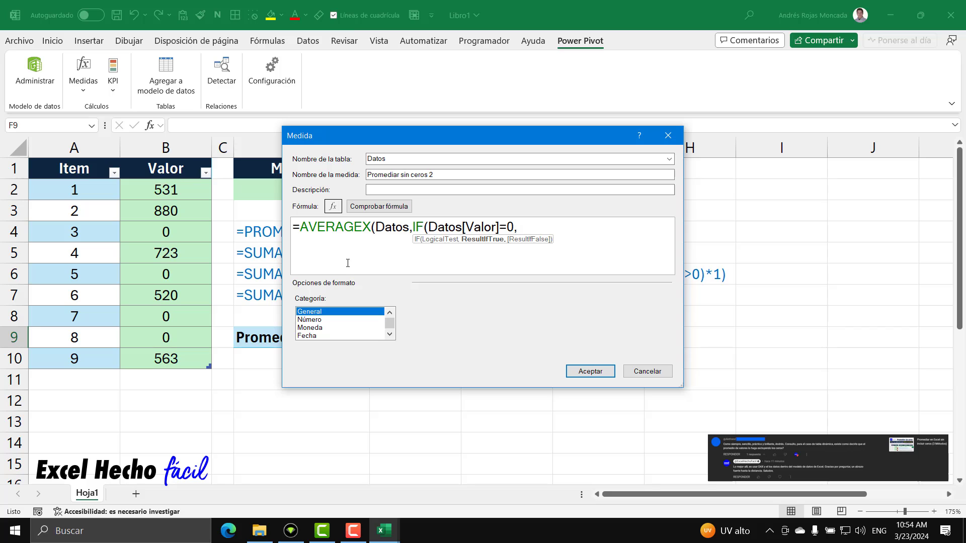
{"action": "type", "text": "\"\",dato"}
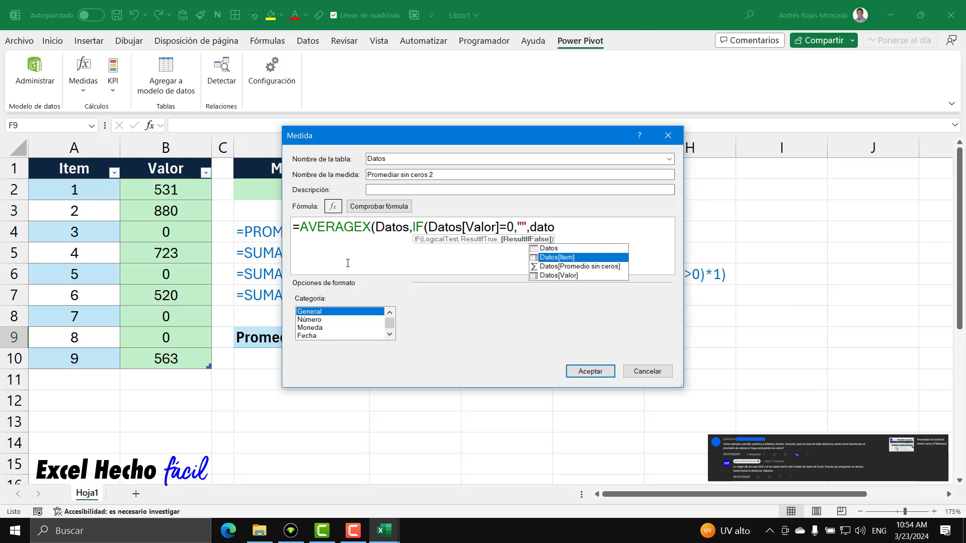
{"action": "key", "text": "Down"}
{"action": "key", "text": "Tab"}
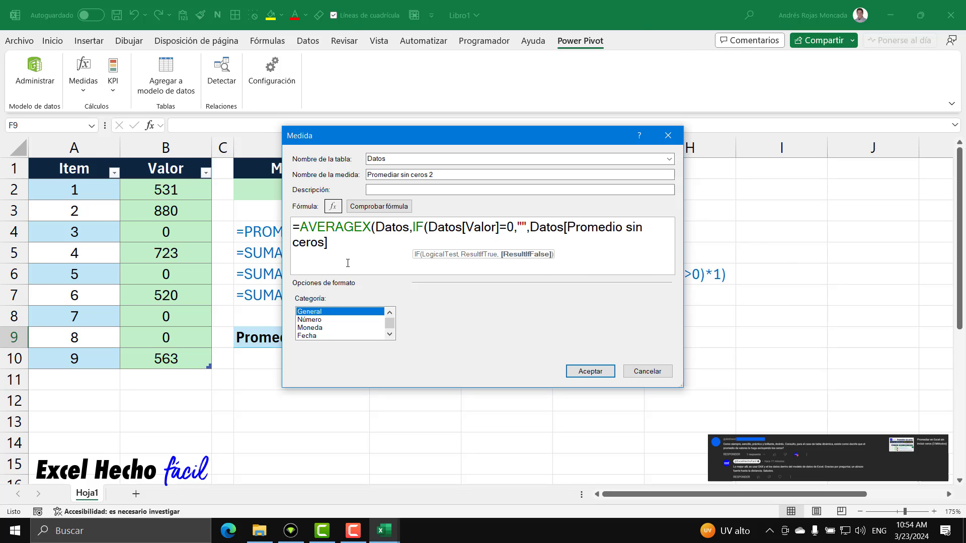
{"action": "key", "text": "BackSpace"}
{"action": "key", "text": "BackSpace"}
{"action": "key", "text": "BackSpace"}
{"action": "key", "text": "BackSpace"}
{"action": "key", "text": "BackSpace"}
{"action": "key", "text": "BackSpace"}
{"action": "key", "text": "BackSpace"}
{"action": "key", "text": "BackSpace"}
{"action": "key", "text": "BackSpace"}
{"action": "key", "text": "BackSpace"}
{"action": "key", "text": "BackSpace"}
{"action": "key", "text": "BackSpace"}
{"action": "key", "text": "BackSpace"}
{"action": "key", "text": "BackSpace"}
{"action": "key", "text": "BackSpace"}
{"action": "key", "text": "BackSpace"}
{"action": "key", "text": "BackSpace"}
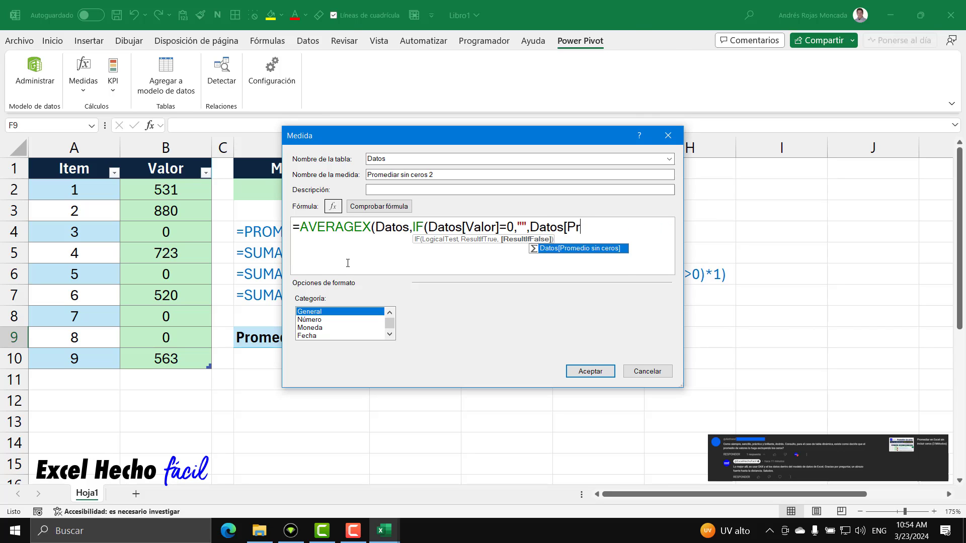
{"action": "key", "text": "BackSpace"}
{"action": "key", "text": "BackSpace"}
{"action": "key", "text": "BackSpace"}
Set the IF function's false result to Datos[Valor] and close the IF
{"action": "key", "text": "Down"}
{"action": "key", "text": "Down"}
{"action": "key", "text": "Down"}
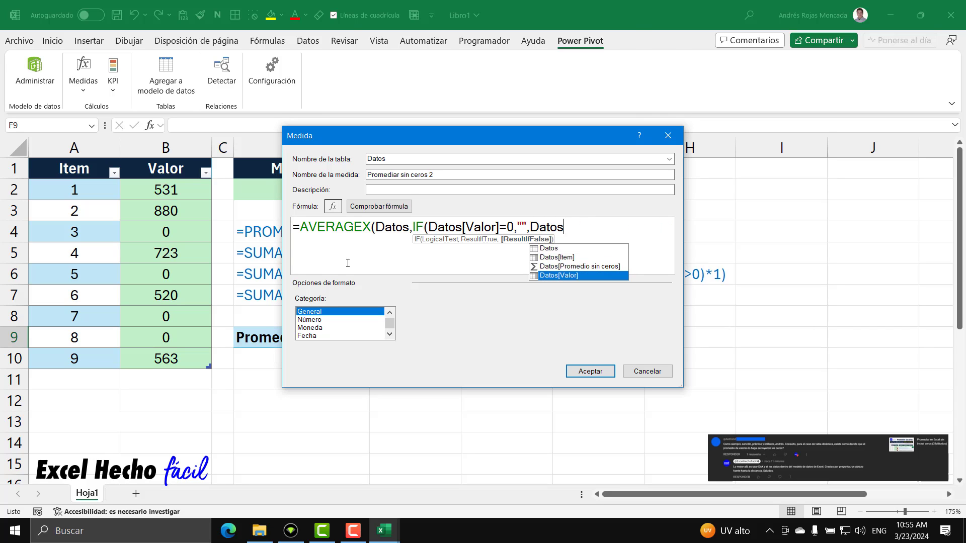
{"action": "key", "text": "Tab"}
{"action": "type", "text": ")"}
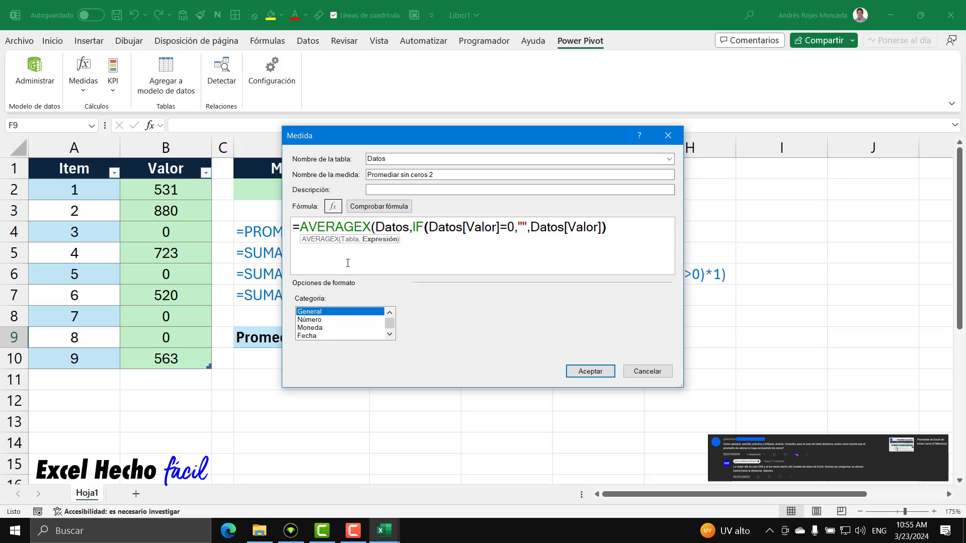
{"action": "left_click_drag", "start_coordinate": [429, 226], "coordinate": [518, 225]}
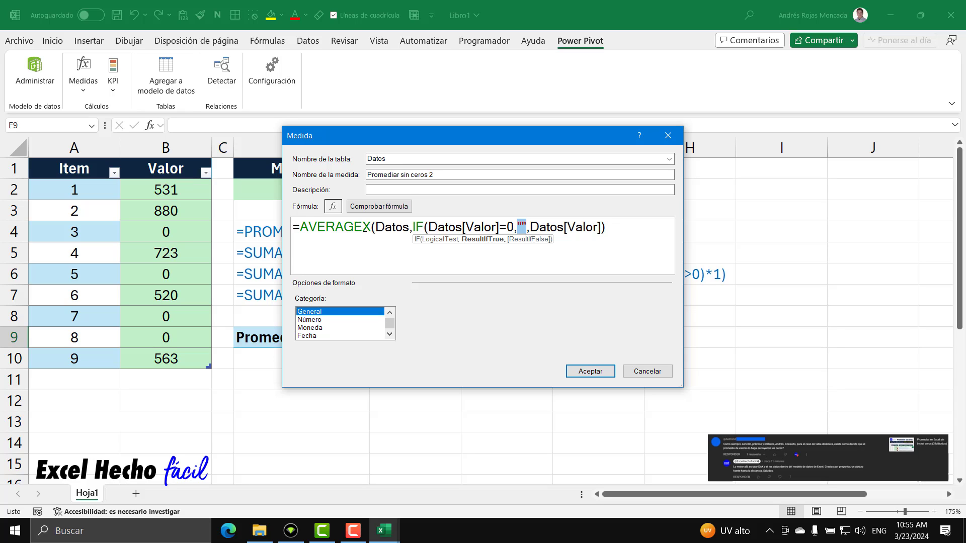
{"action": "left_click_drag", "start_coordinate": [364, 228], "coordinate": [301, 228]}
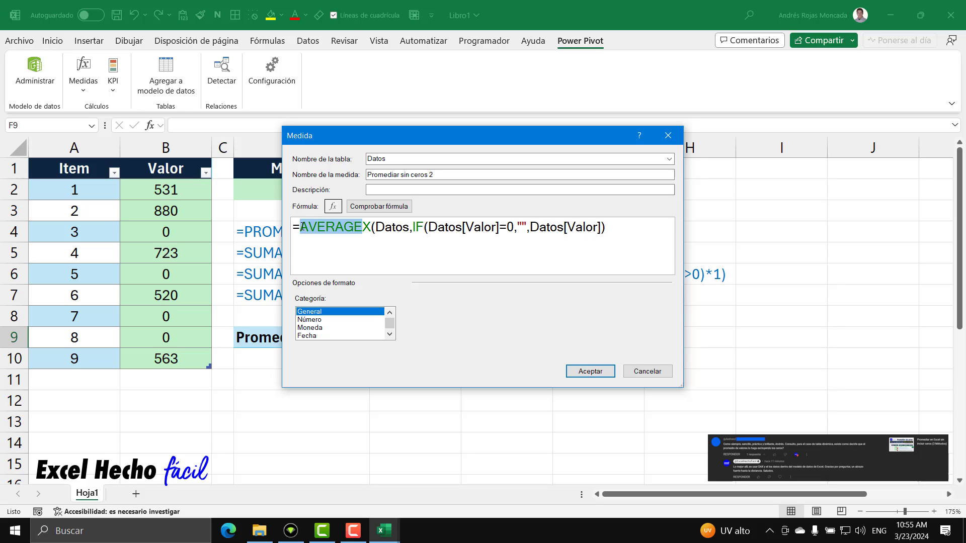
{"action": "double_click", "coordinate": [520, 227]}
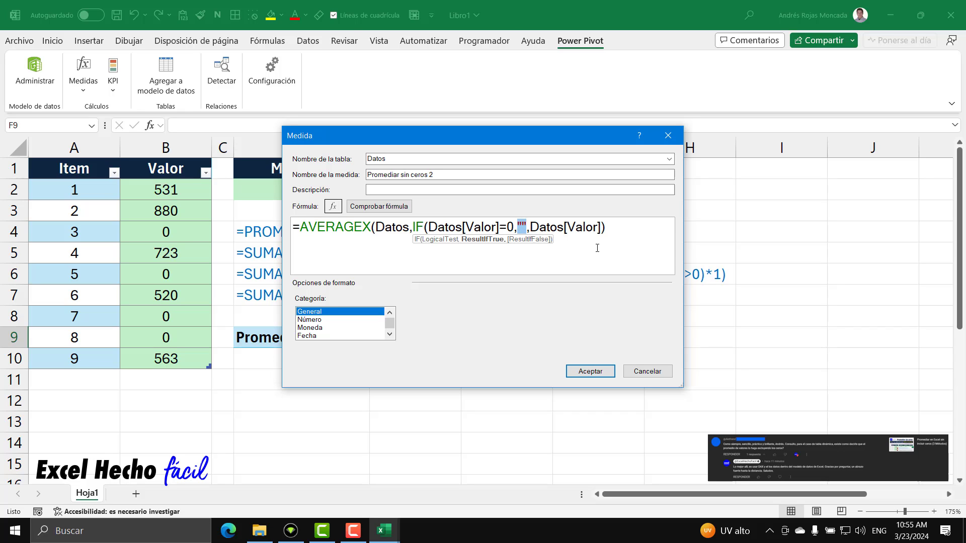
{"action": "left_click", "coordinate": [610, 234]}
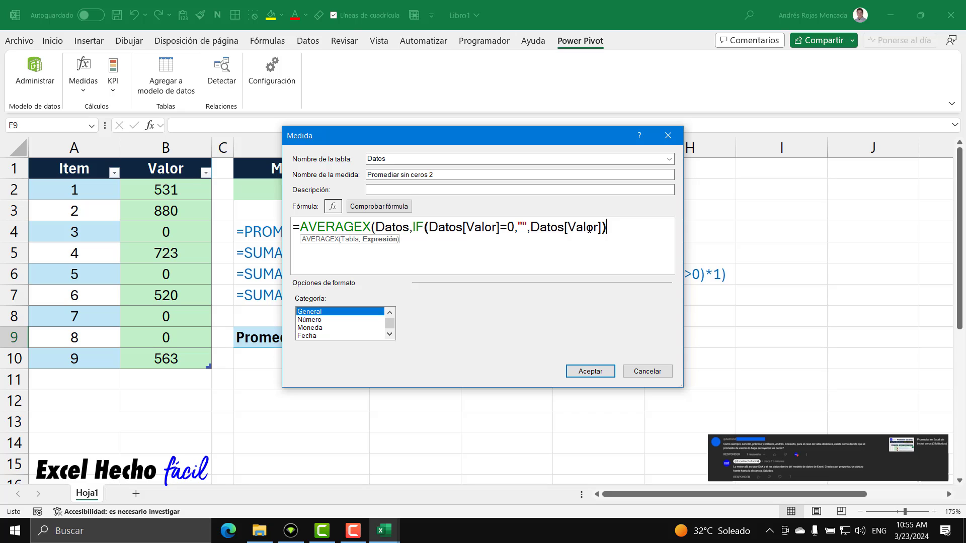
{"action": "double_click", "coordinate": [508, 227]}
Close the AVERAGEX function, check the formula for errors and save the Promediar sin ceros 2 measure
{"action": "left_click", "coordinate": [617, 227]}
{"action": "type", "text": ")"}
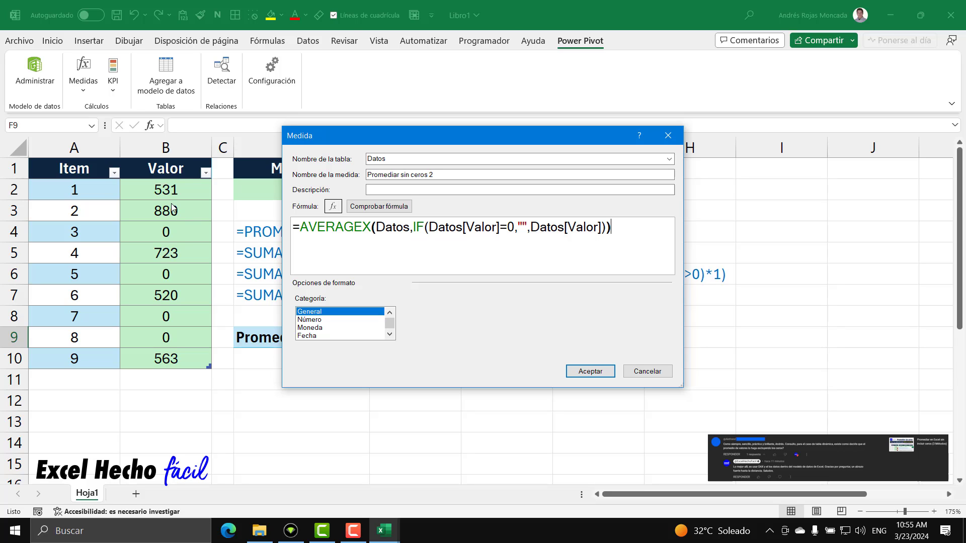
{"action": "left_click", "coordinate": [378, 211]}
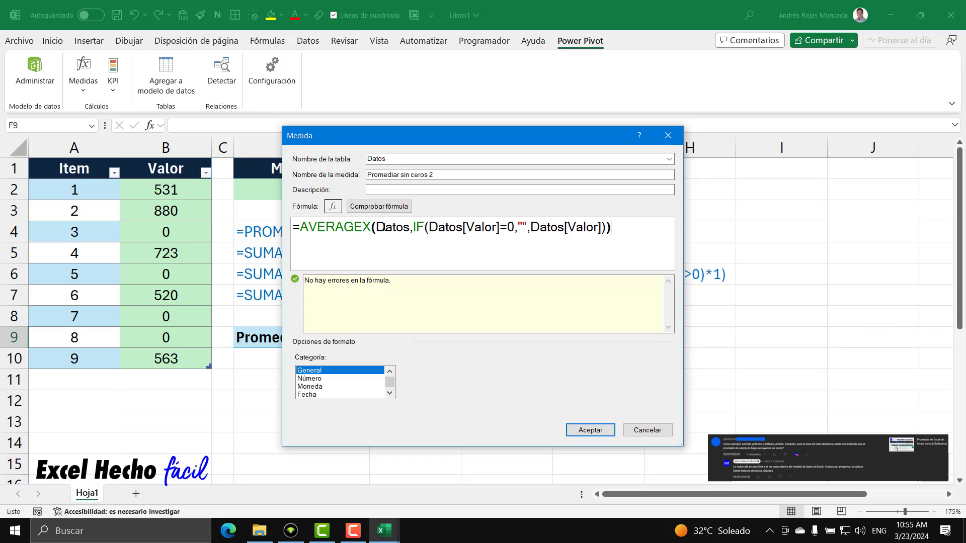
{"action": "left_click", "coordinate": [578, 430]}
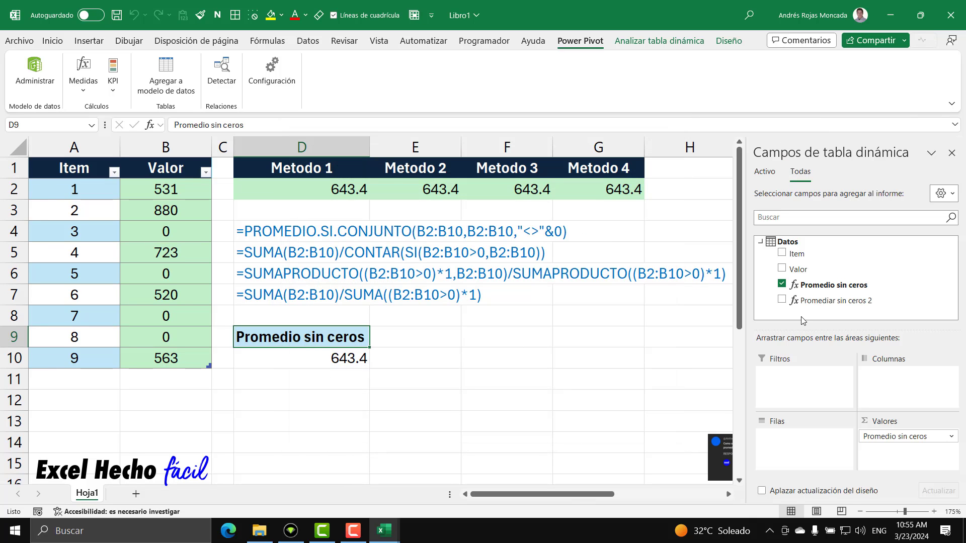
From the Power Pivot data model, create a pivot table on the existing worksheet Hoja1 at cell F9
{"action": "left_click", "coordinate": [487, 342]}
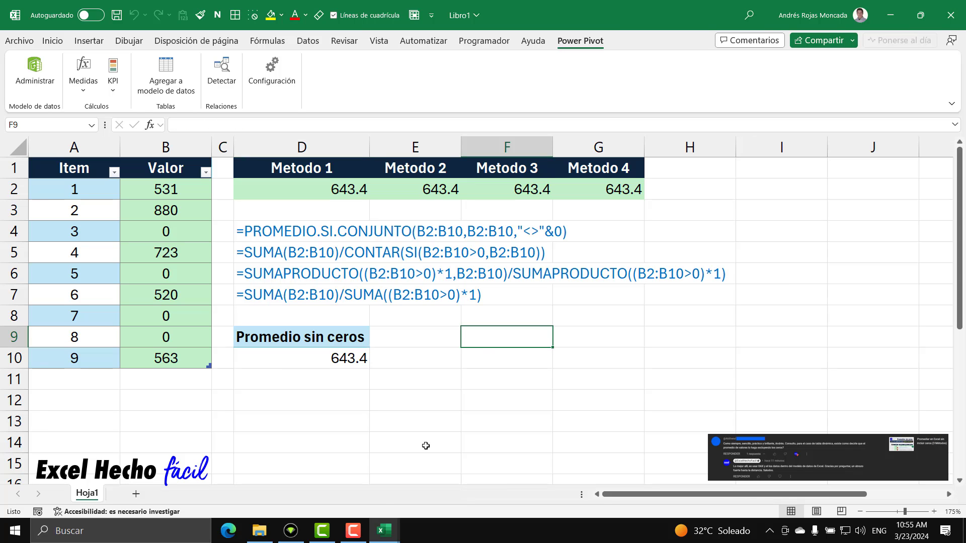
{"action": "mouse_move", "coordinate": [381, 539]}
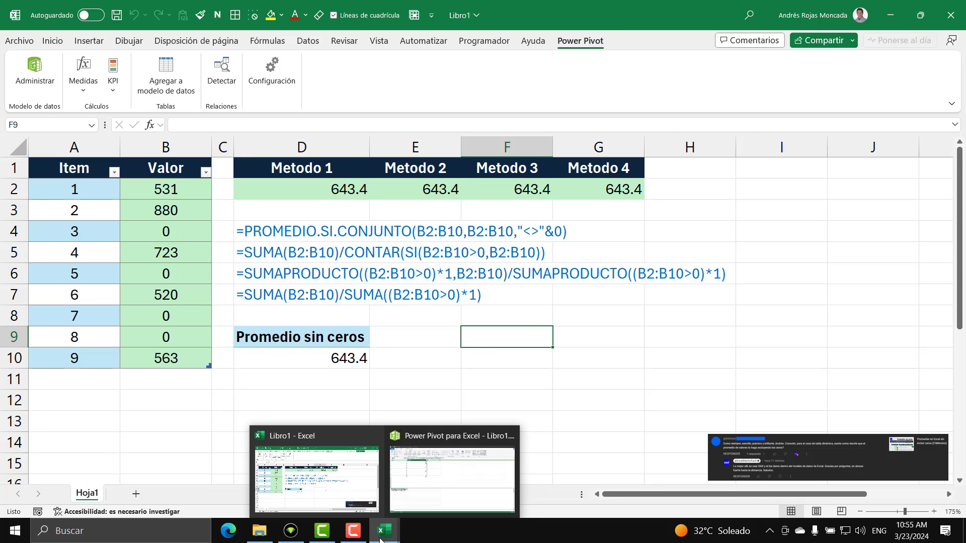
{"action": "left_click", "coordinate": [425, 497]}
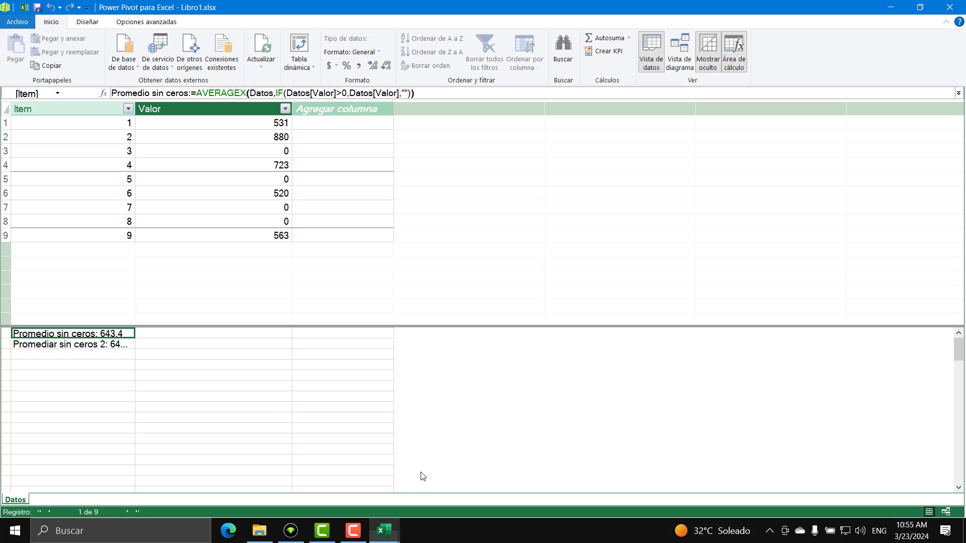
{"action": "left_click", "coordinate": [297, 76]}
{"action": "left_click", "coordinate": [313, 80]}
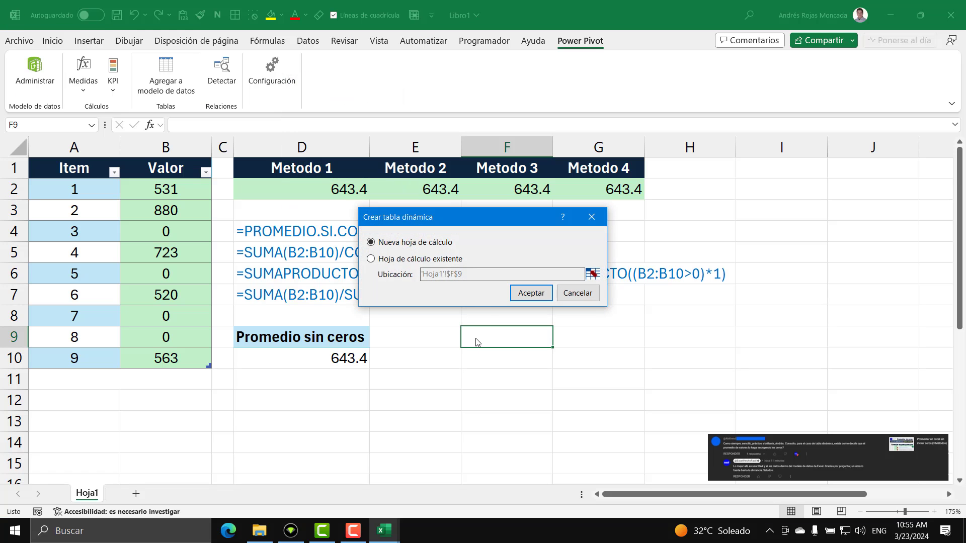
{"action": "left_click", "coordinate": [398, 260]}
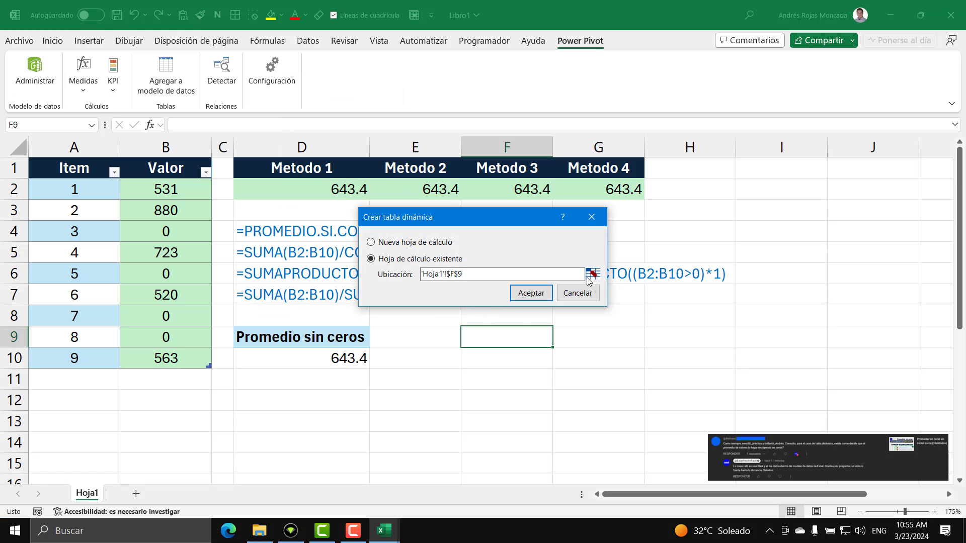
{"action": "left_click", "coordinate": [592, 274]}
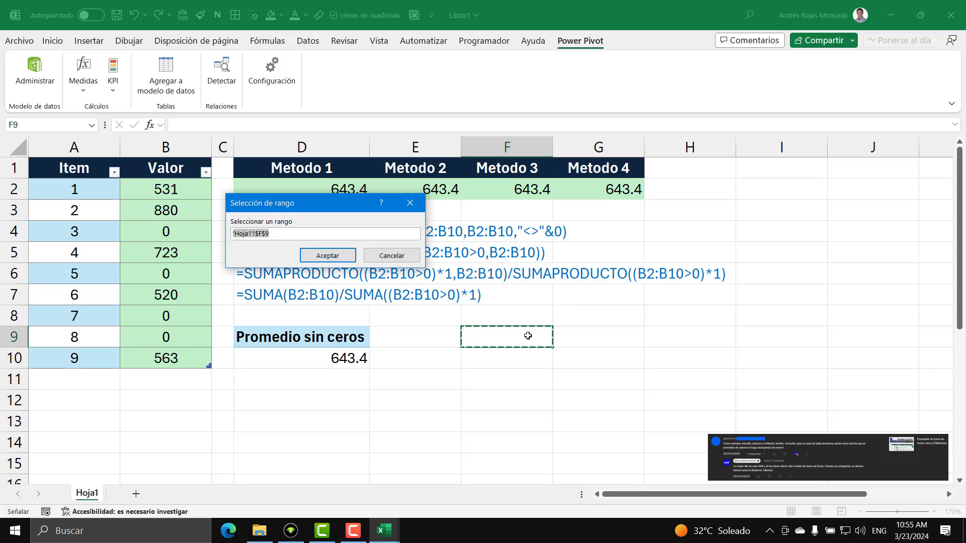
{"action": "left_click", "coordinate": [328, 256]}
{"action": "left_click", "coordinate": [532, 292]}
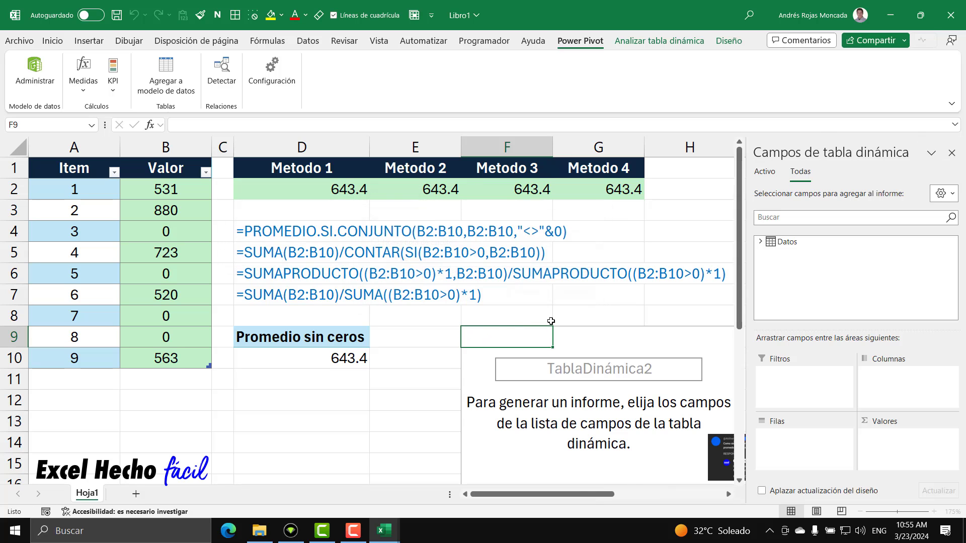
Add the Promediar sin ceros 2 measure from Datos to the new pivot table's values and check it against the first pivot table's result
{"action": "left_click", "coordinate": [760, 242]}
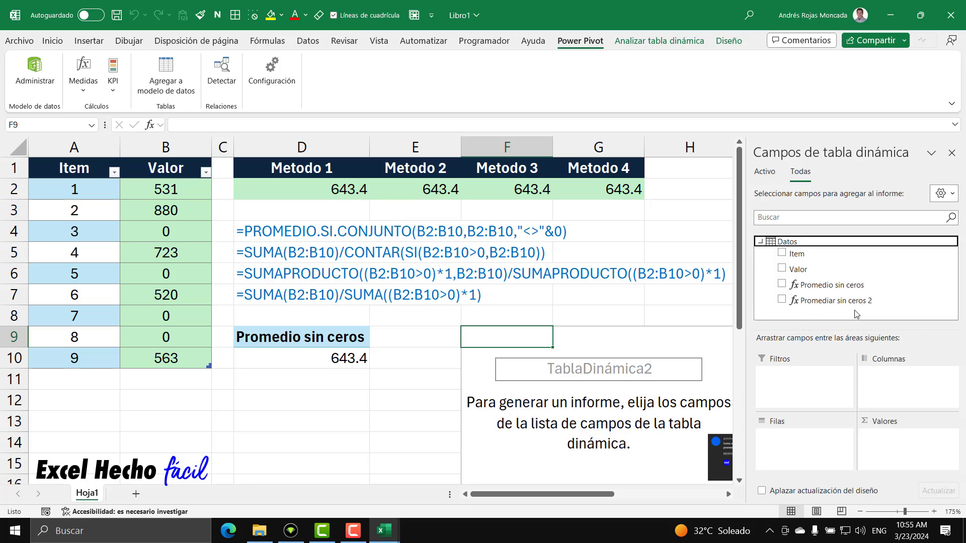
{"action": "left_click_drag", "start_coordinate": [839, 302], "coordinate": [924, 464]}
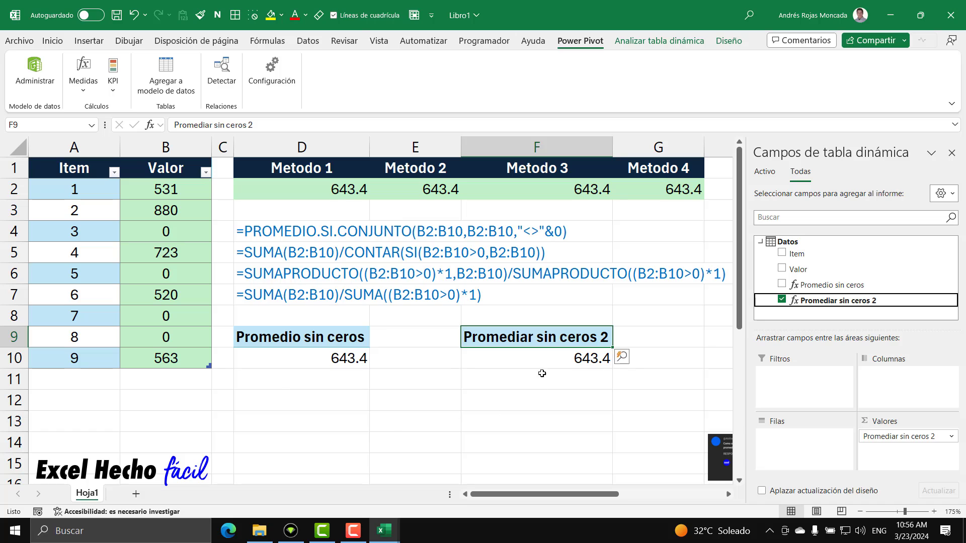
{"action": "left_click", "coordinate": [344, 360]}
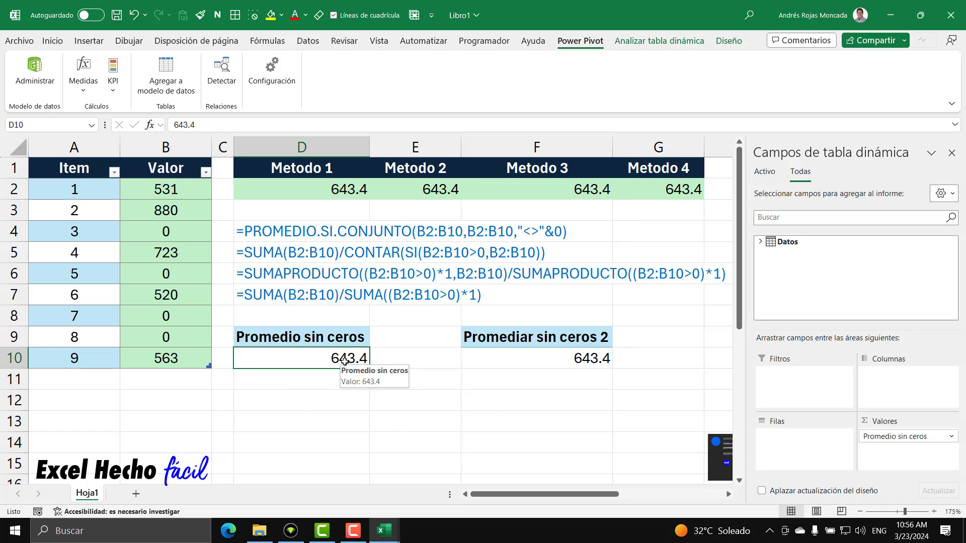
Enlarge the comment screenshot below the pivot tables so that it extends up to row 11 and across to column E, then deselect it
{"action": "left_click", "coordinate": [714, 447]}
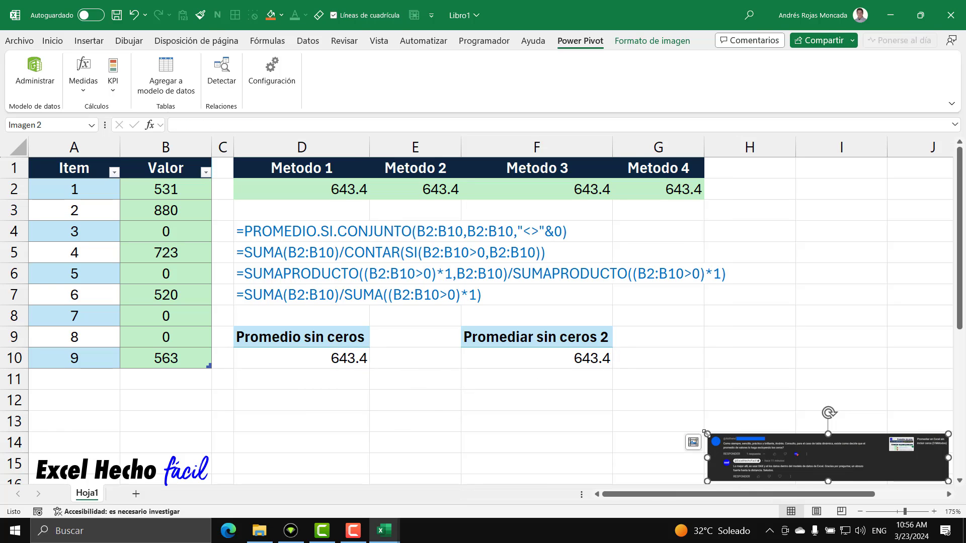
{"action": "left_click_drag", "start_coordinate": [707, 434], "coordinate": [382, 398]}
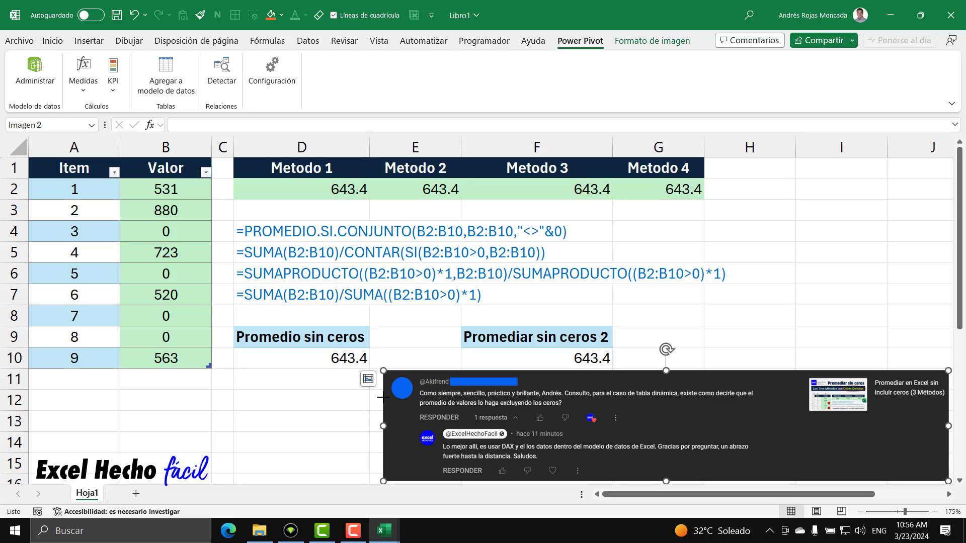
{"action": "left_click", "coordinate": [191, 397]}
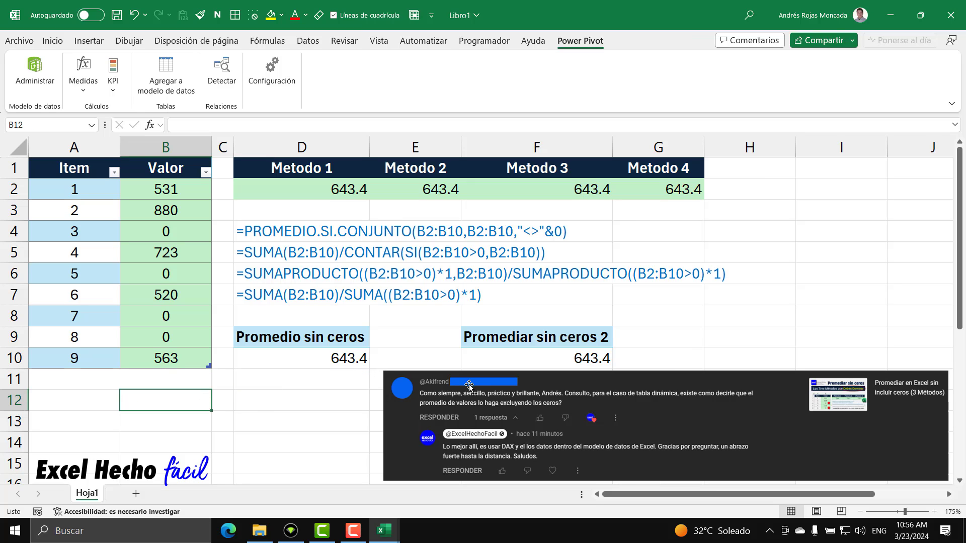